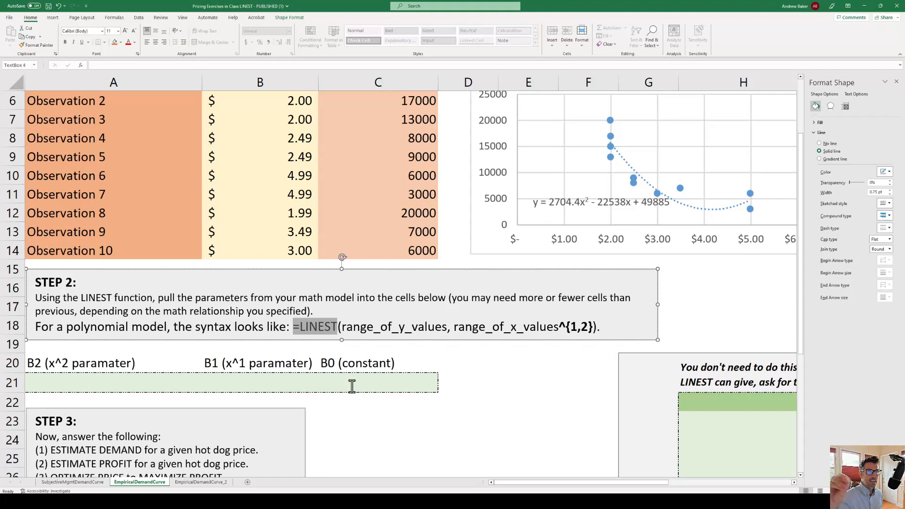
Begin a LINEST formula in A21 with the quantity-sold range C5:C14 as the known y values
{"action": "left_click", "coordinate": [71, 381]}
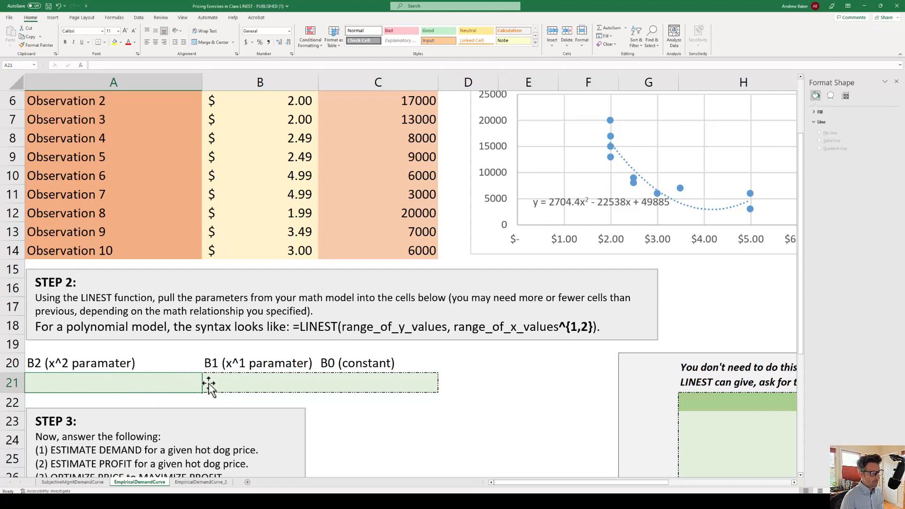
{"action": "type", "text": "=linest"}
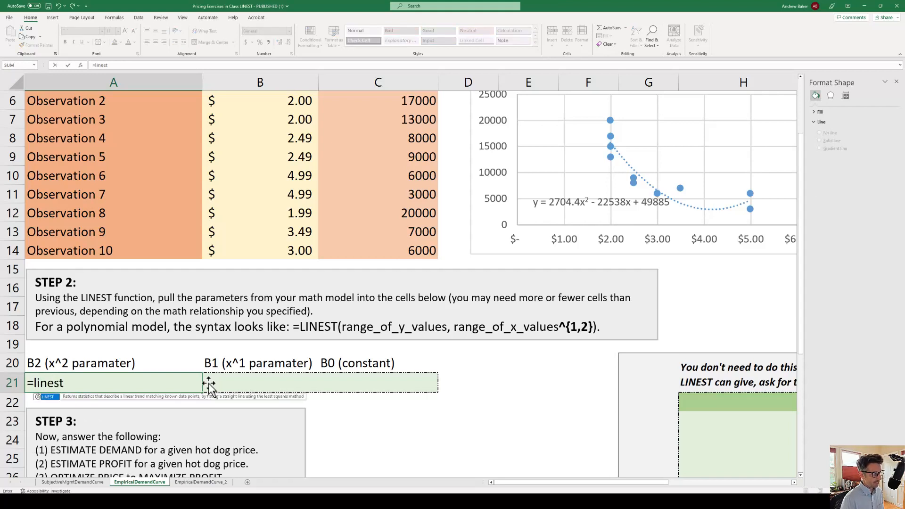
{"action": "type", "text": "("}
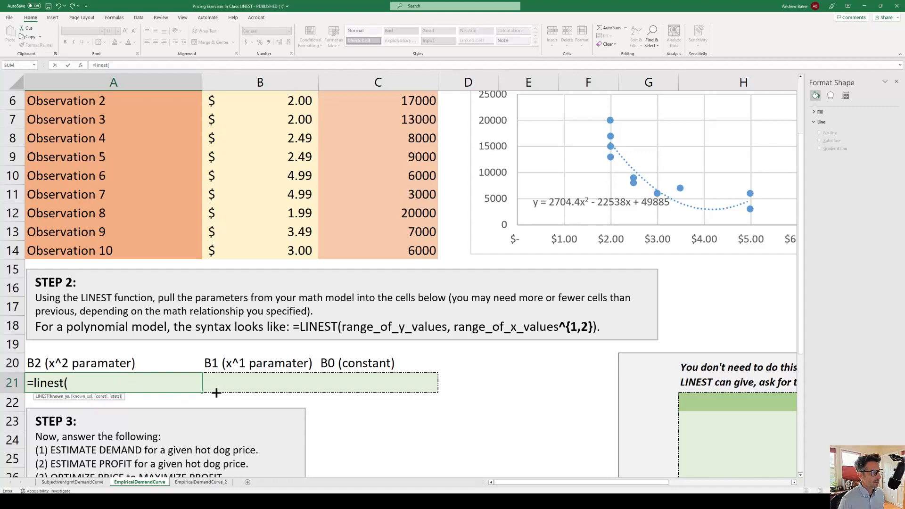
{"action": "scroll", "coordinate": [344, 311], "scroll_direction": "up", "scroll_amount": 2}
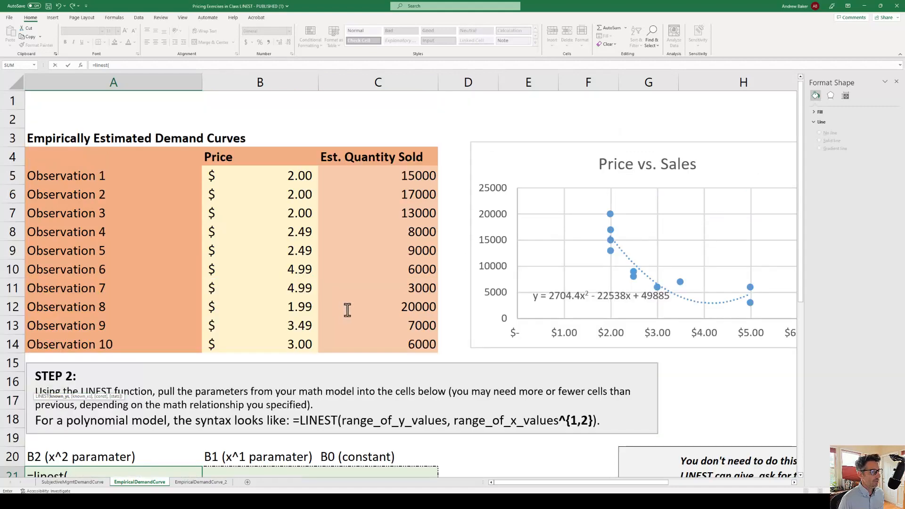
{"action": "left_click_drag", "start_coordinate": [374, 173], "coordinate": [384, 343]}
{"action": "scroll", "coordinate": [392, 331], "scroll_direction": "down", "scroll_amount": 2}
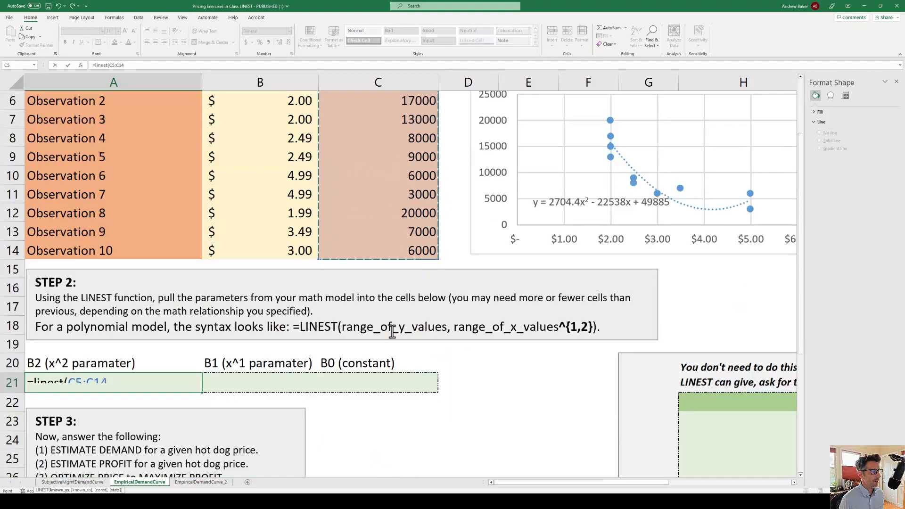
{"action": "type", "text": ","}
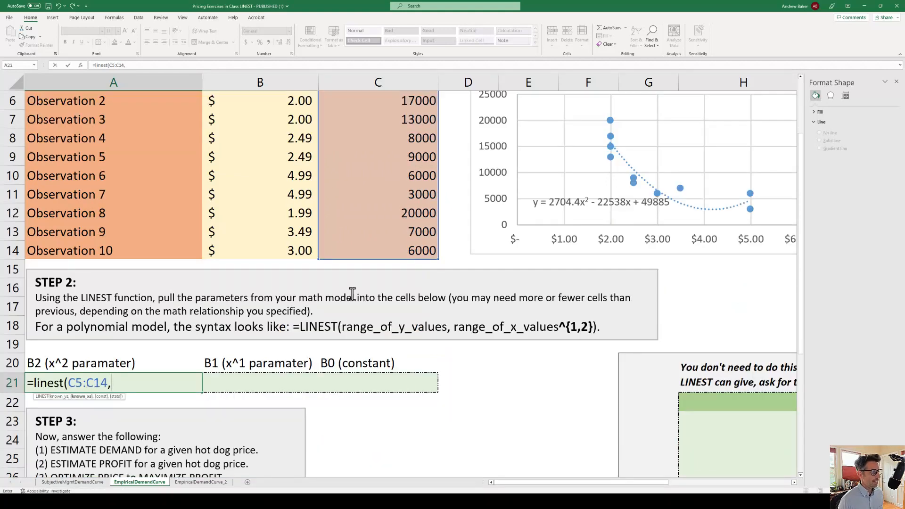
Add the price range B5:B14 raised to ^{1,2} as the formula's known x values
{"action": "scroll", "coordinate": [309, 245], "scroll_direction": "up", "scroll_amount": 2}
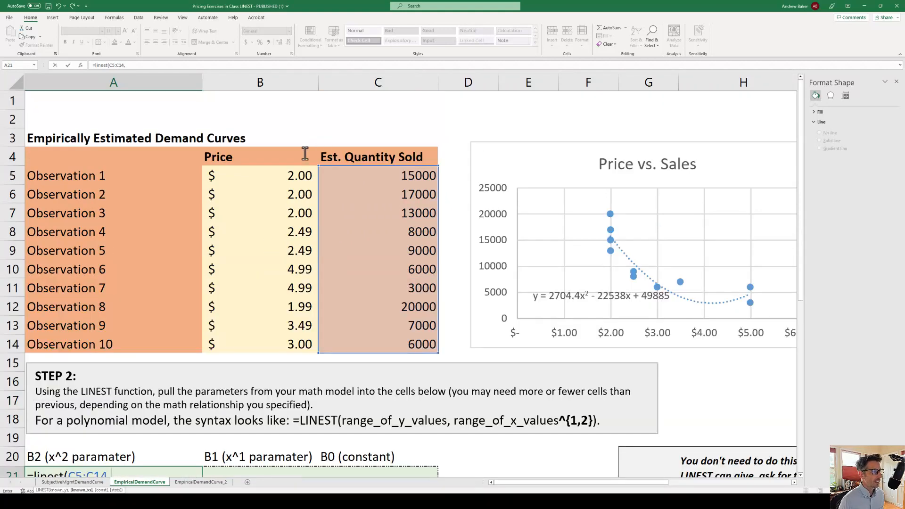
{"action": "left_click_drag", "start_coordinate": [278, 178], "coordinate": [282, 342]}
{"action": "scroll", "coordinate": [330, 315], "scroll_direction": "down", "scroll_amount": 2}
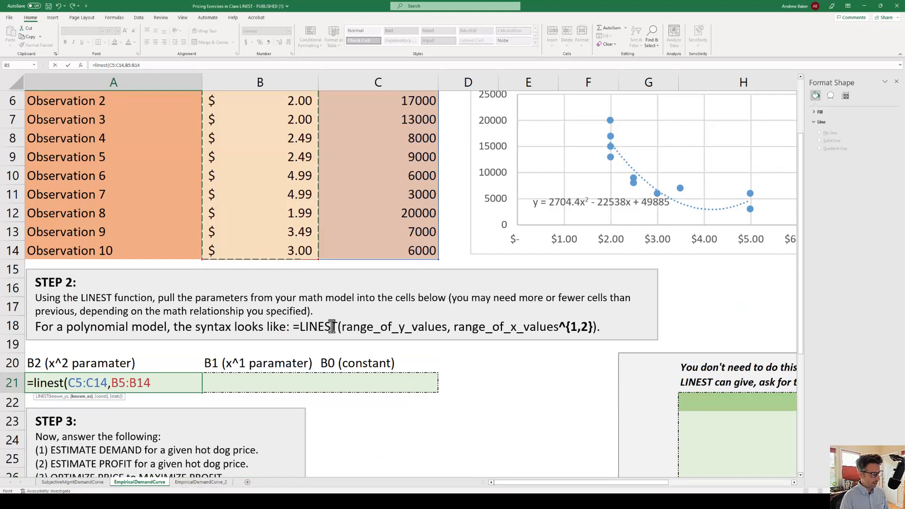
{"action": "type", "text": "^{"}
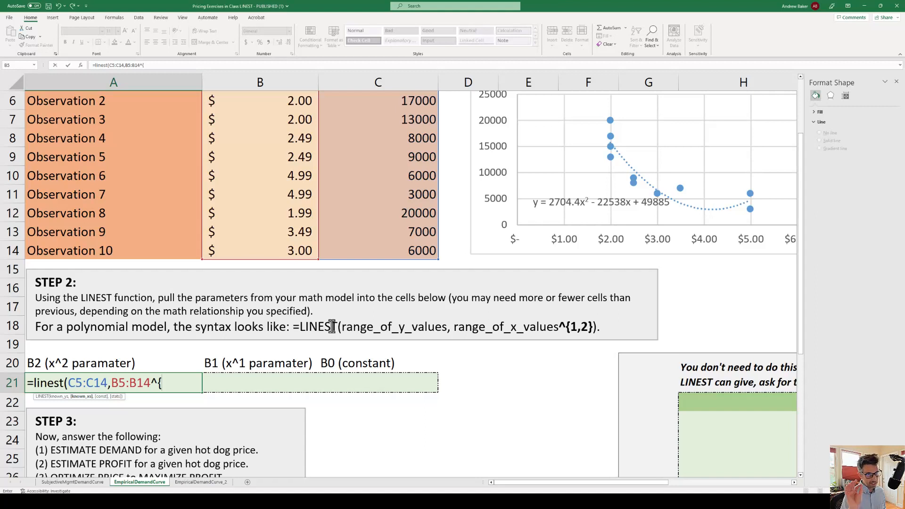
{"action": "type", "text": "1,2"}
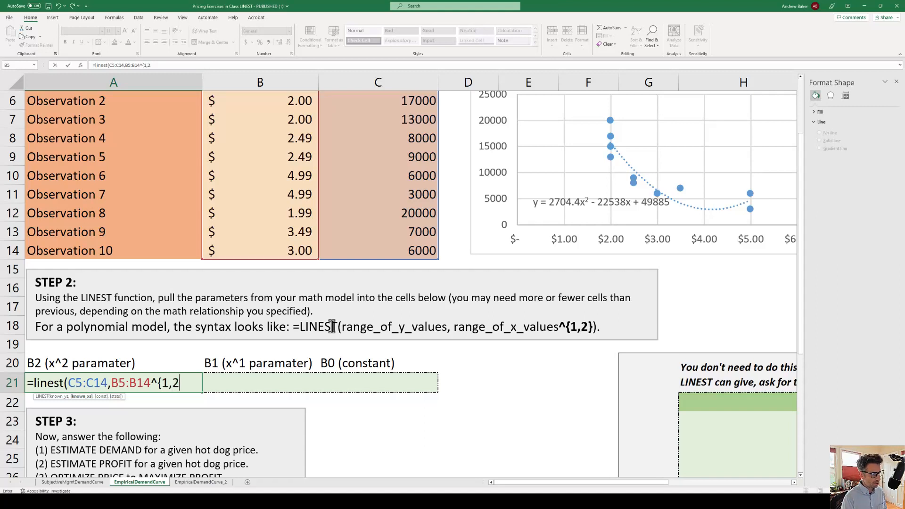
{"action": "type", "text": "}"}
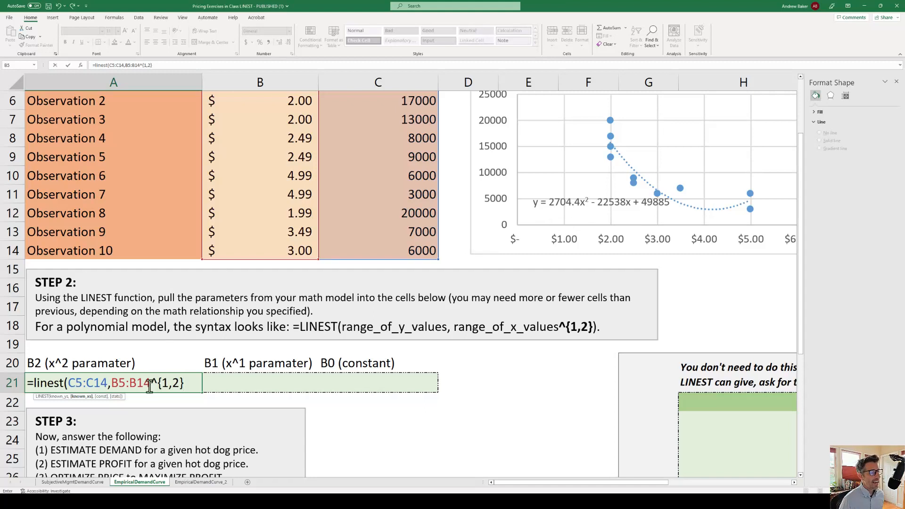
{"action": "left_click_drag", "start_coordinate": [154, 384], "coordinate": [183, 384]}
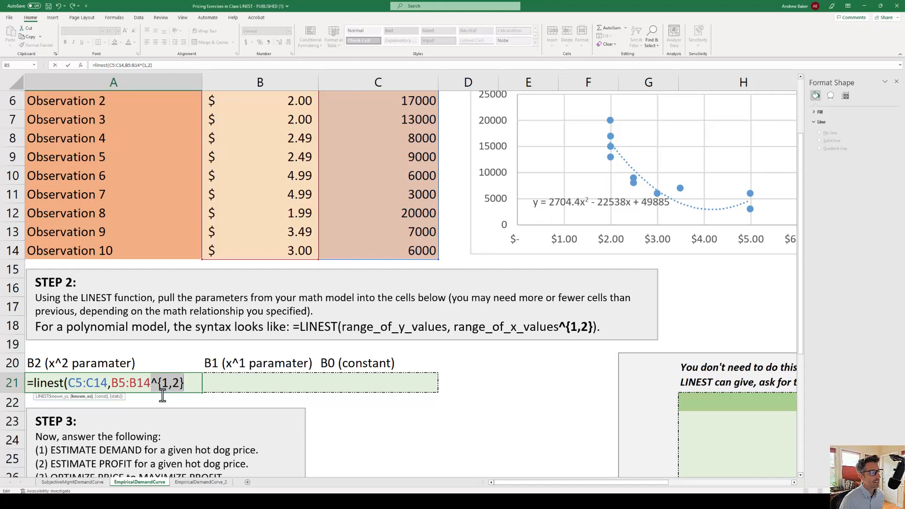
{"action": "left_click", "coordinate": [183, 385]}
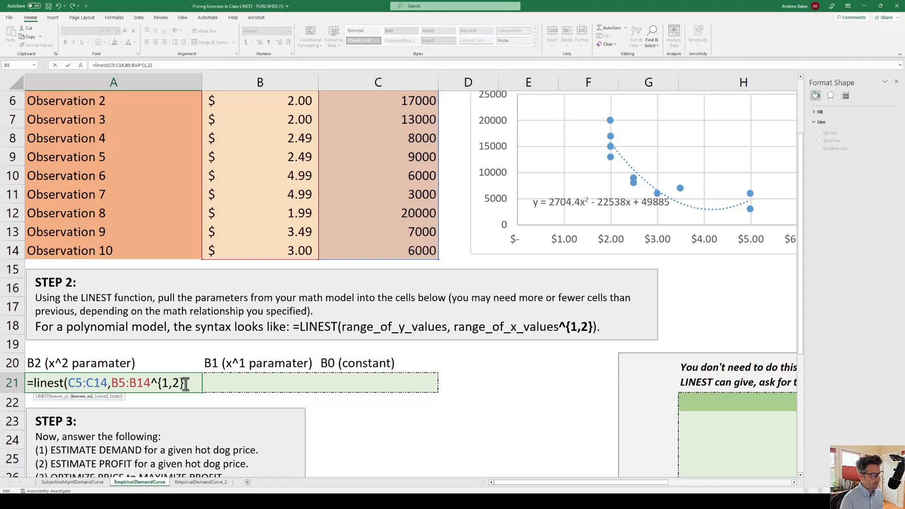
Complete the LINEST formula with TRUE for the constant and FALSE for the additional statistics, and enter it
{"action": "type", "text": ","}
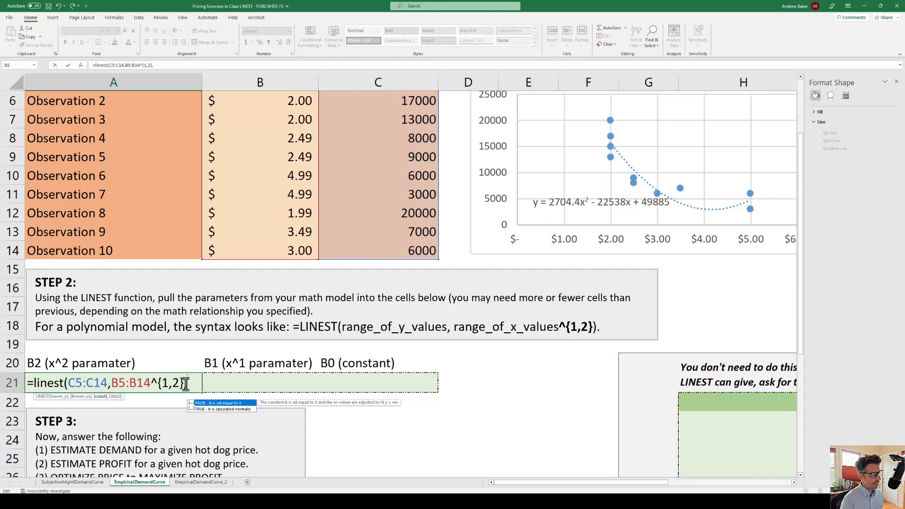
{"action": "type", "text": "TRUE,"}
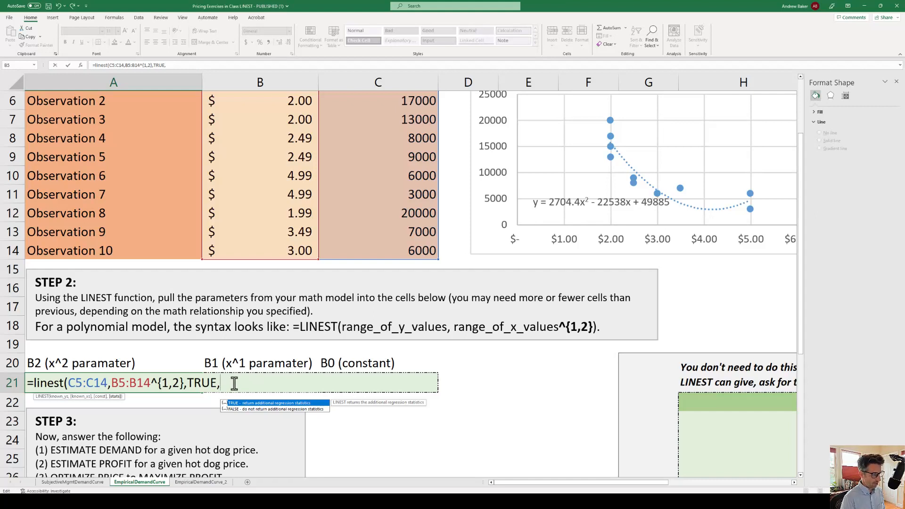
{"action": "type", "text": "FALSE)"}
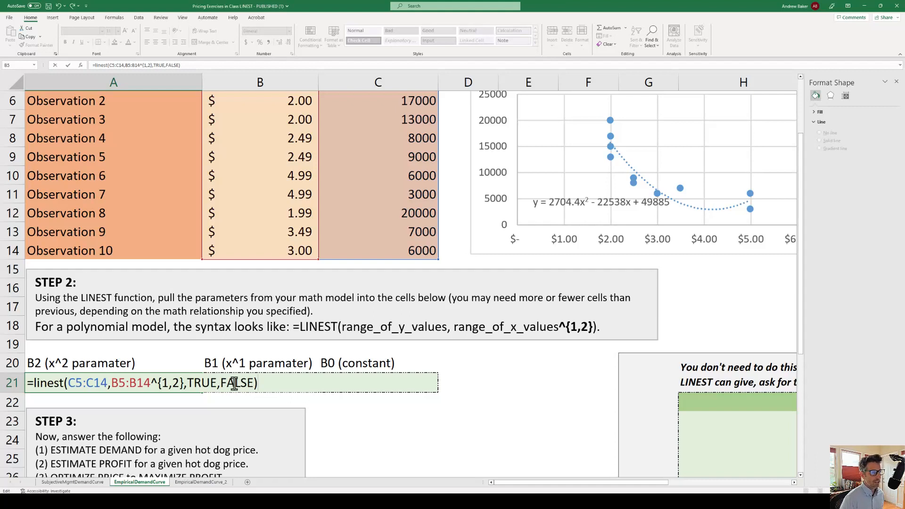
{"action": "key", "text": "Return"}
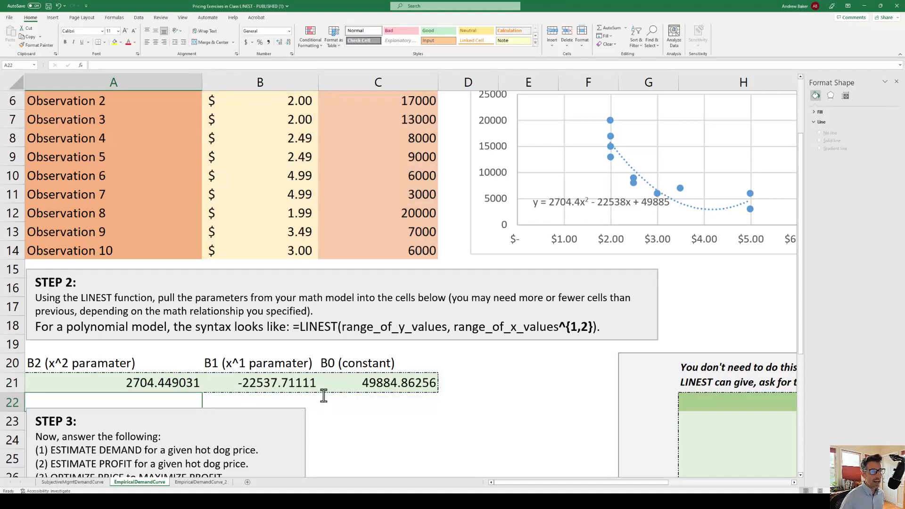
Examine the B2, B1 and B0 parameters in A21:C21 and the array formula behind them
{"action": "left_click", "coordinate": [149, 382]}
{"action": "left_click", "coordinate": [259, 383]}
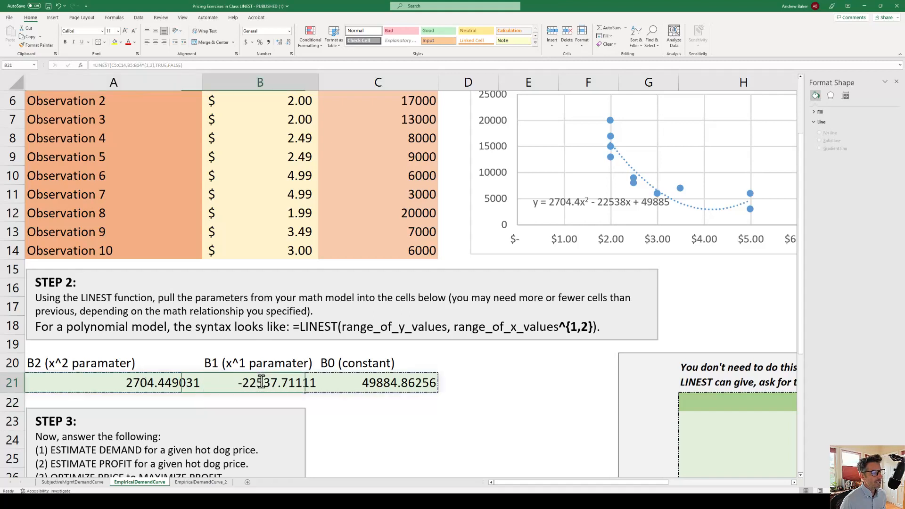
{"action": "left_click", "coordinate": [361, 384]}
{"action": "left_click", "coordinate": [141, 386]}
{"action": "left_click", "coordinate": [236, 387]}
{"action": "left_click", "coordinate": [398, 384]}
{"action": "left_click", "coordinate": [270, 386]}
{"action": "left_click", "coordinate": [134, 388]}
{"action": "left_click", "coordinate": [234, 384]}
{"action": "left_click", "coordinate": [374, 384]}
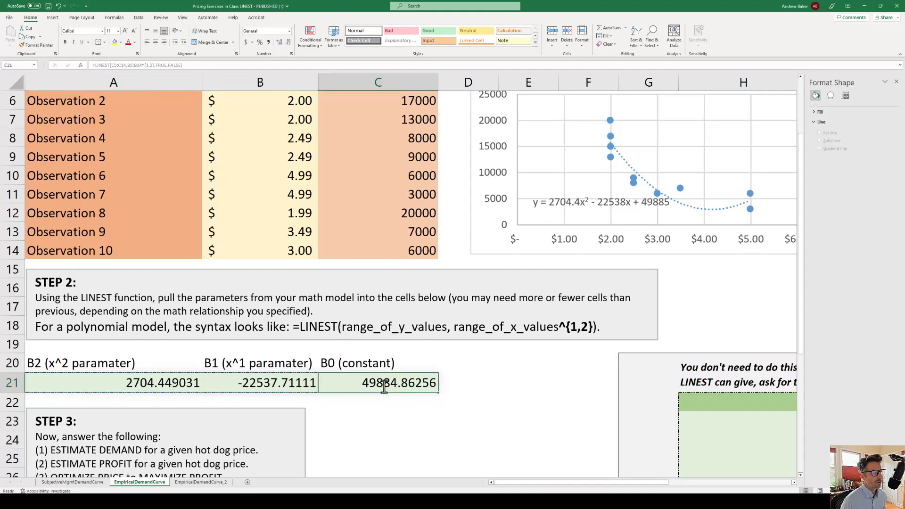
{"action": "left_click", "coordinate": [142, 386]}
{"action": "left_click", "coordinate": [254, 384]}
{"action": "left_click", "coordinate": [359, 383]}
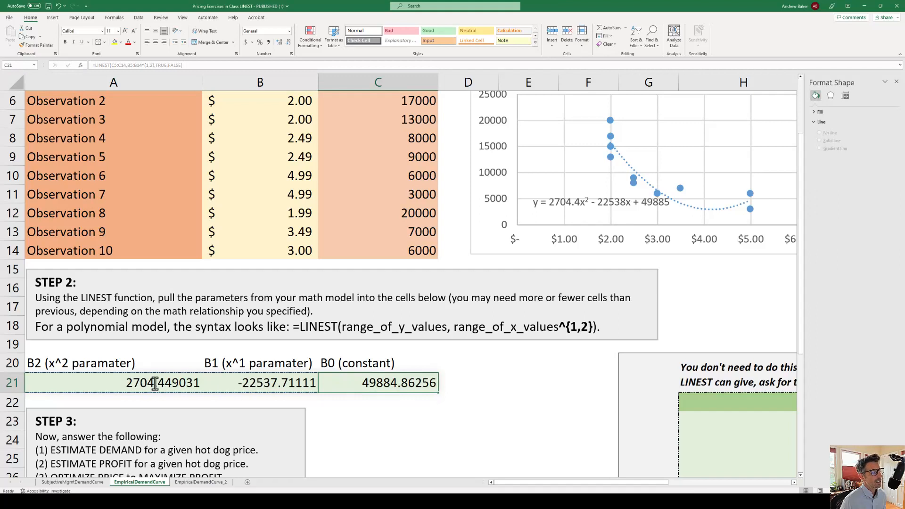
{"action": "left_click", "coordinate": [153, 382]}
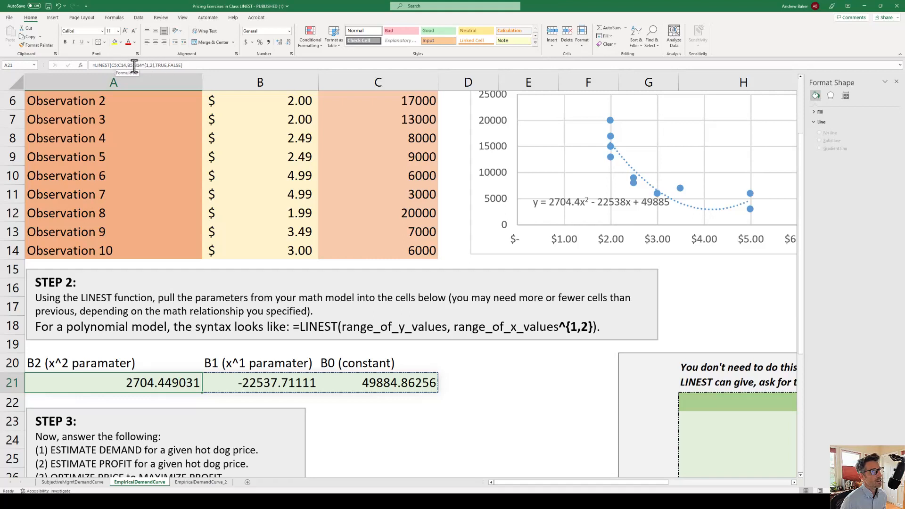
{"action": "left_click", "coordinate": [273, 389]}
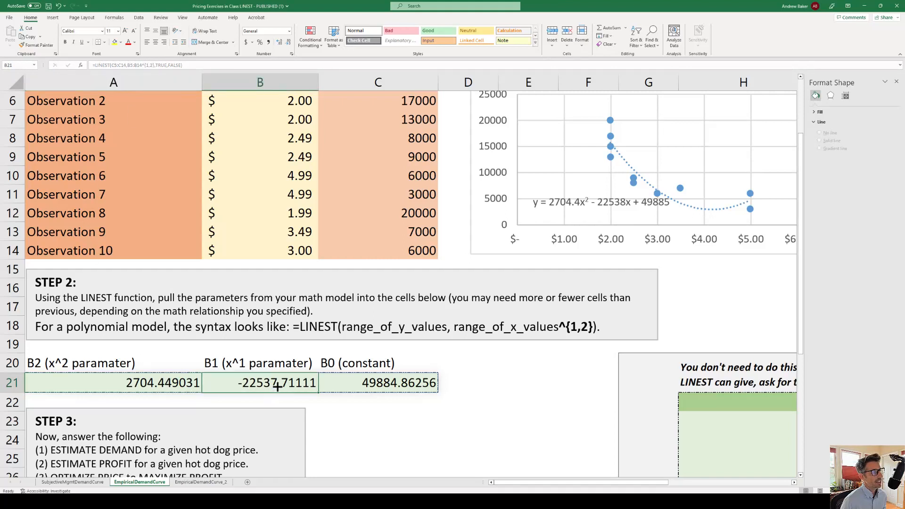
{"action": "left_click", "coordinate": [374, 386]}
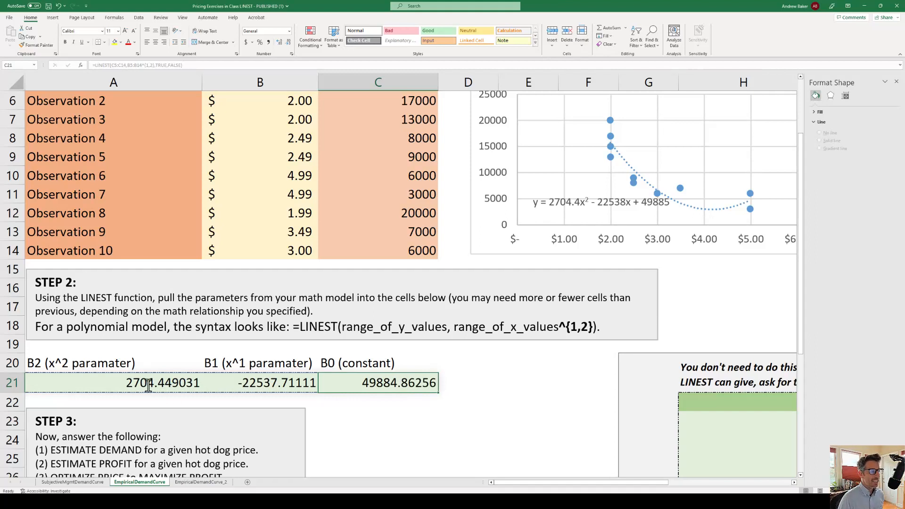
{"action": "left_click_drag", "start_coordinate": [149, 383], "coordinate": [415, 383]}
{"action": "key", "text": "ctrl+c"}
{"action": "left_click", "coordinate": [411, 432]}
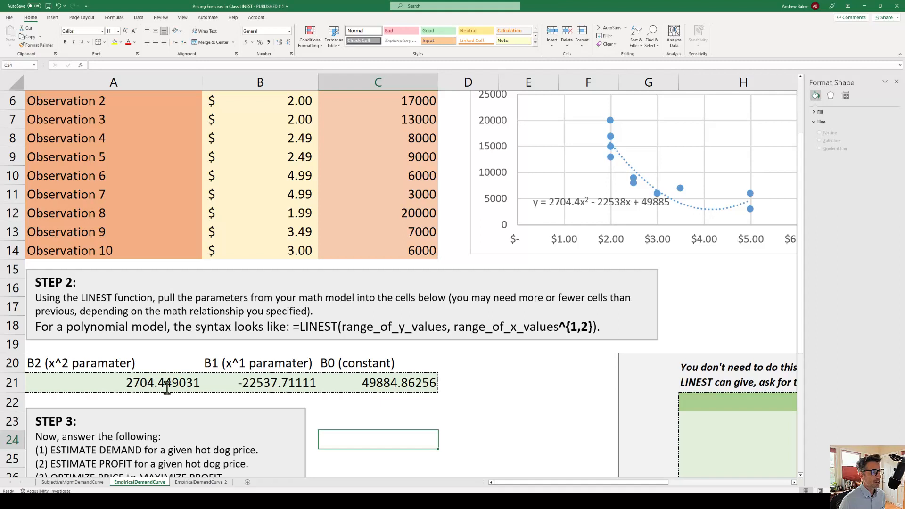
{"action": "left_click", "coordinate": [149, 385]}
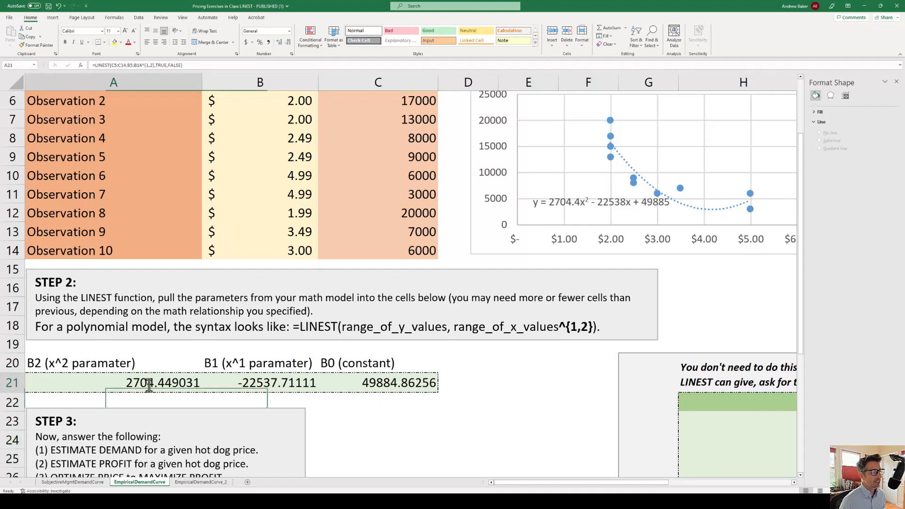
{"action": "left_click_drag", "start_coordinate": [148, 386], "coordinate": [384, 384]}
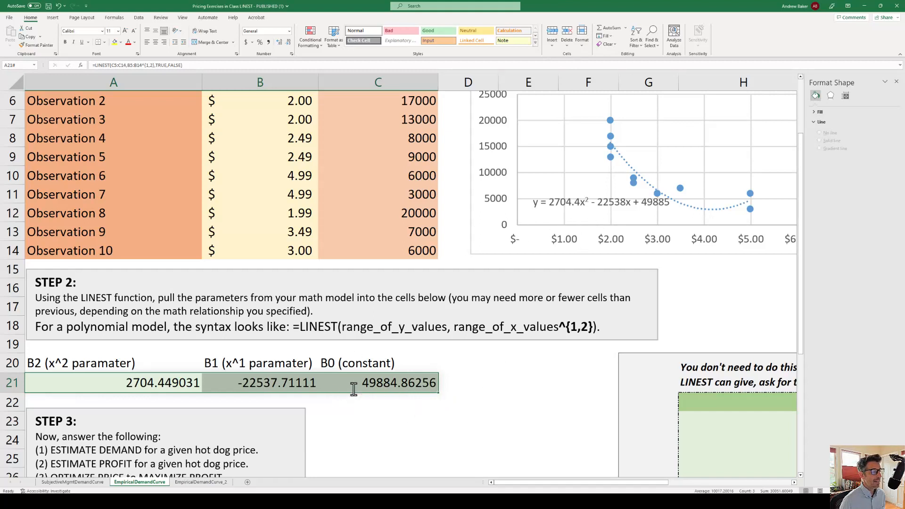
Set Observation 1's price to 2.49 and check the parameters in A21:C21 against the chart's trendline equation
{"action": "scroll", "coordinate": [361, 398], "scroll_direction": "up", "scroll_amount": 2}
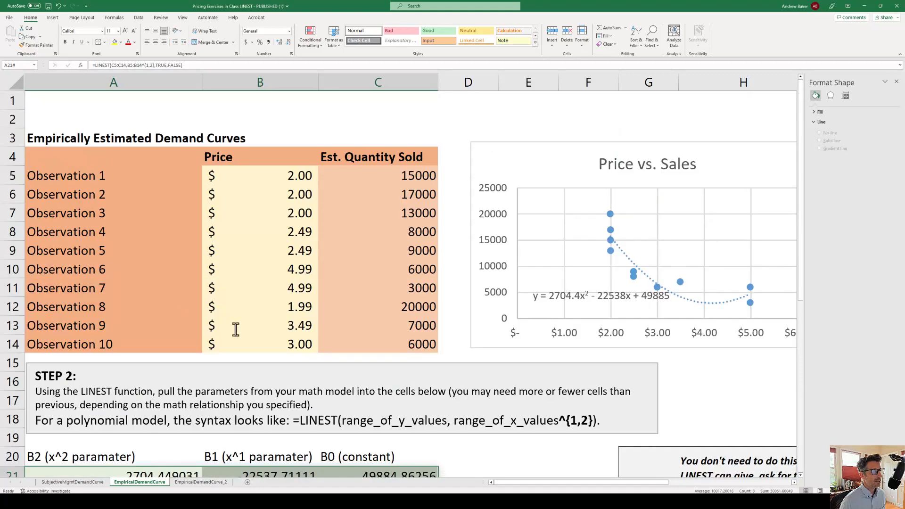
{"action": "left_click", "coordinate": [283, 178]}
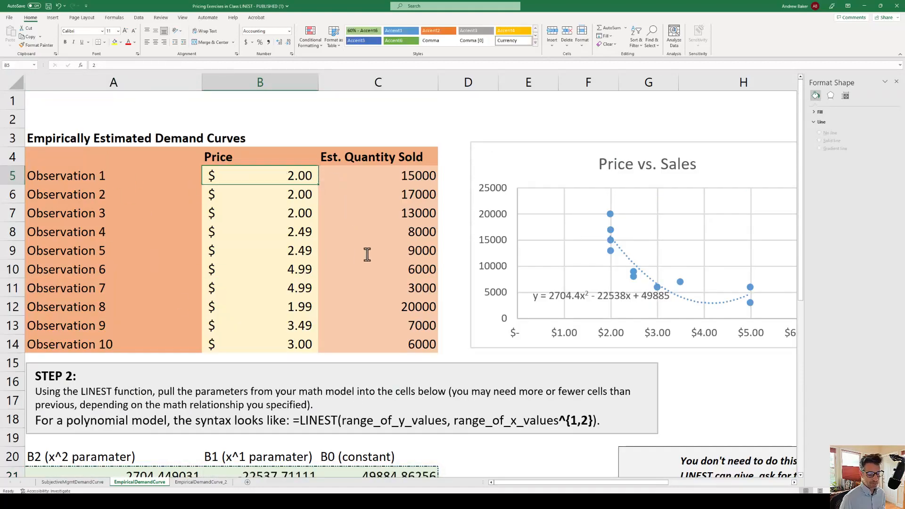
{"action": "type", "text": "2.49"}
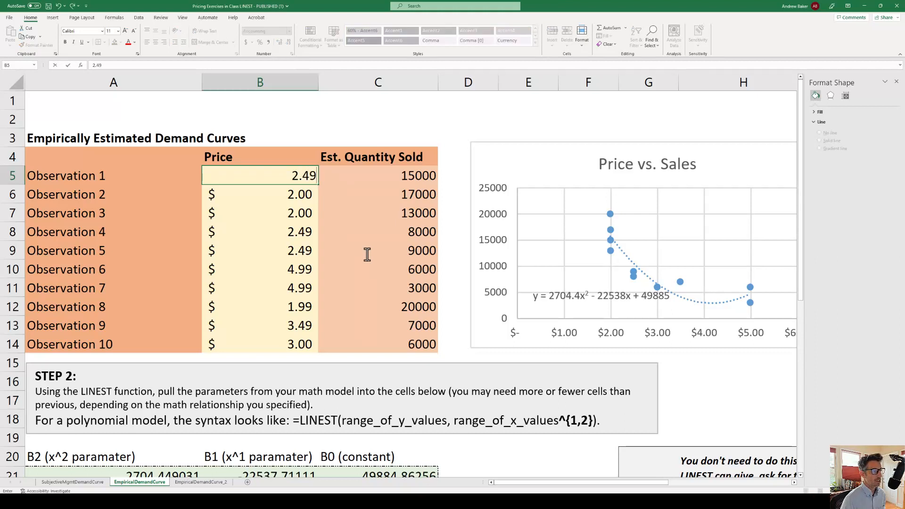
{"action": "key", "text": "Return"}
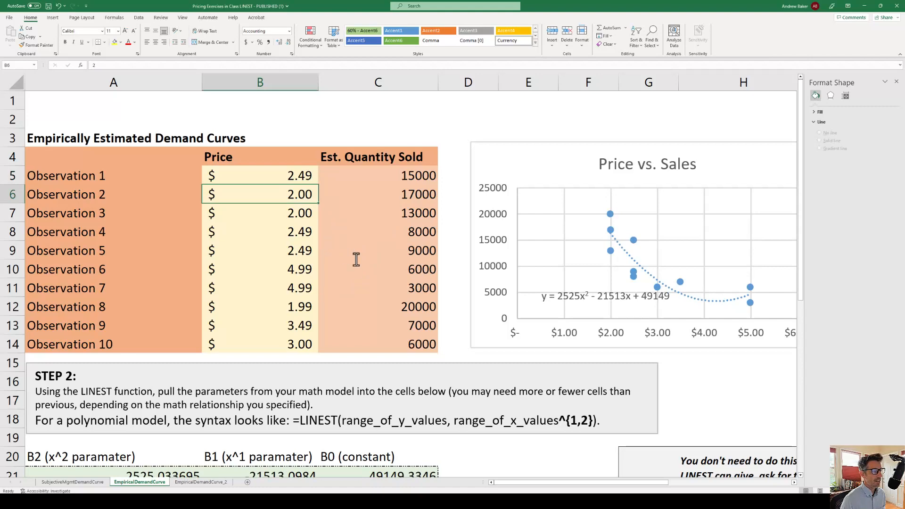
{"action": "scroll", "coordinate": [356, 259], "scroll_direction": "down", "scroll_amount": 2}
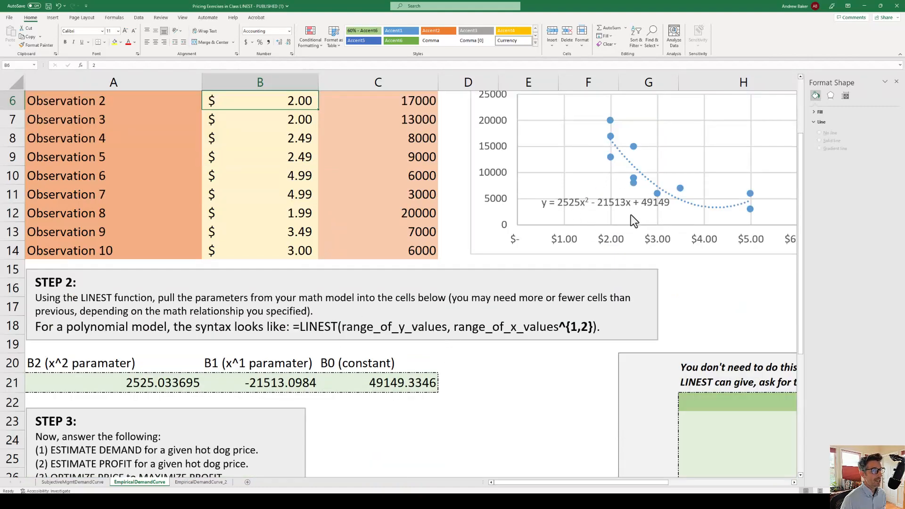
{"action": "left_click_drag", "start_coordinate": [164, 383], "coordinate": [388, 375]}
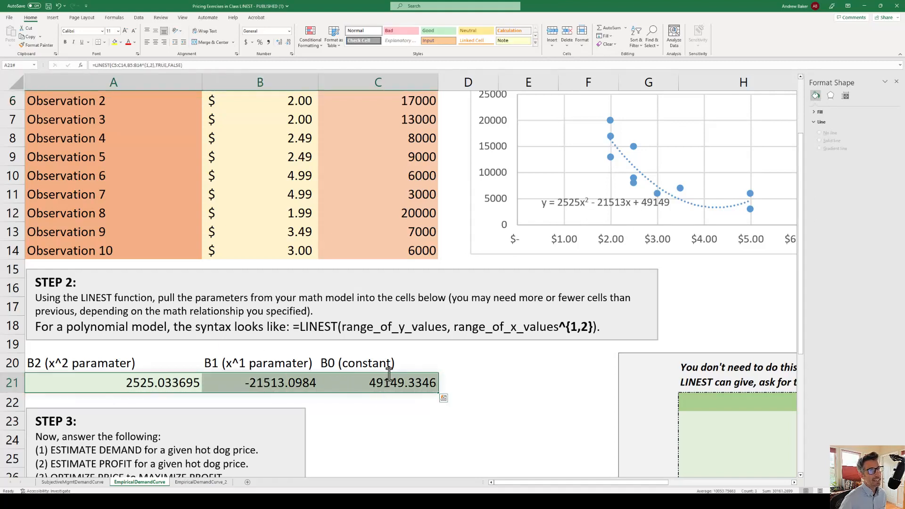
{"action": "left_click_drag", "start_coordinate": [172, 383], "coordinate": [372, 387]}
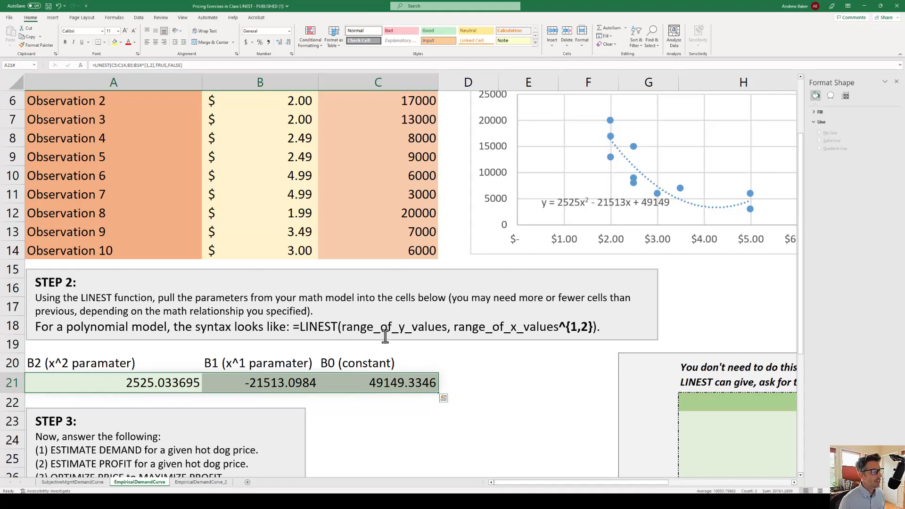
Look over the Step 3 questions and the Manager Simulation Tool below the parameters
{"action": "scroll", "coordinate": [380, 329], "scroll_direction": "down", "scroll_amount": 2}
{"action": "scroll", "coordinate": [437, 313], "scroll_direction": "down", "scroll_amount": 2}
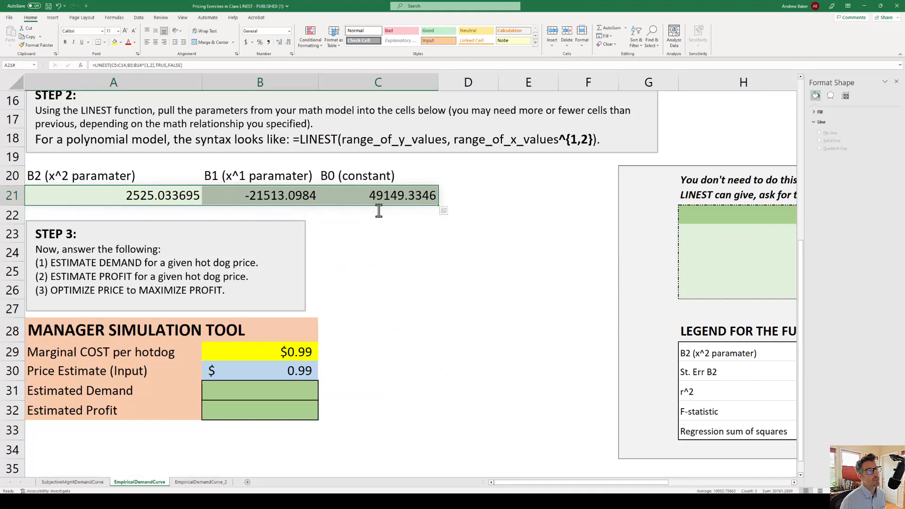
{"action": "left_click", "coordinate": [273, 197]}
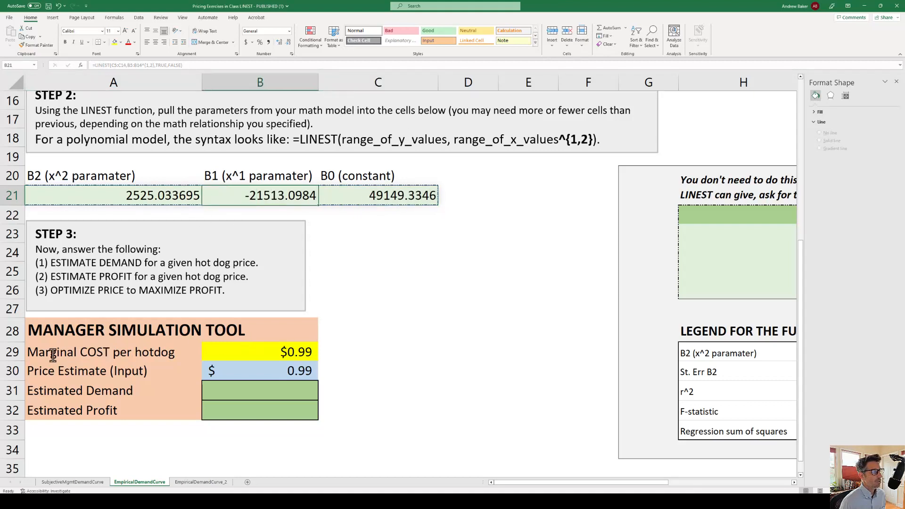
Review the marginal cost in B29, the price estimate in B30 and the LINEST parameters in A21:C21
{"action": "left_click_drag", "start_coordinate": [53, 355], "coordinate": [250, 359]}
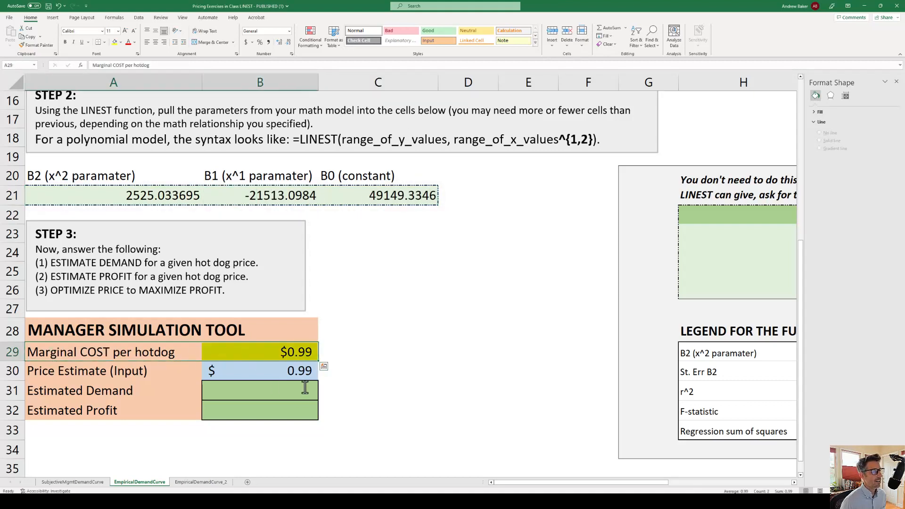
{"action": "left_click", "coordinate": [280, 372]}
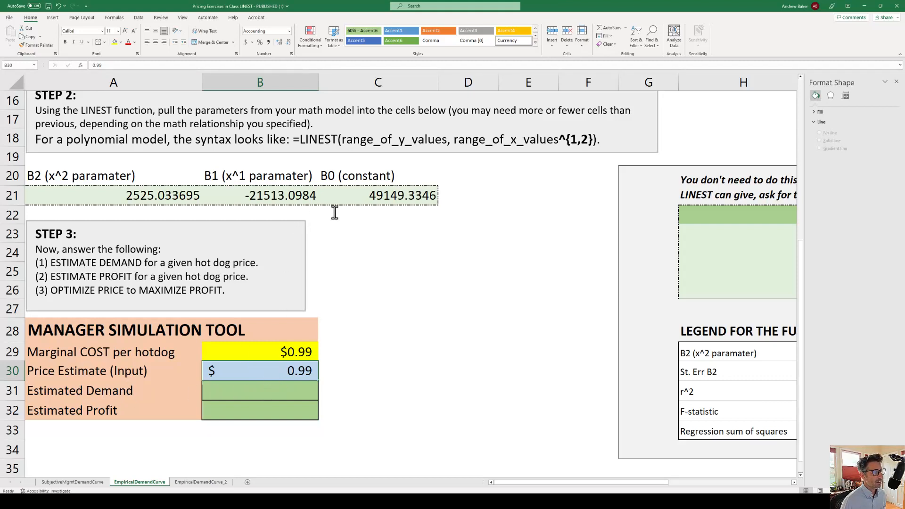
{"action": "left_click", "coordinate": [374, 197]}
{"action": "left_click_drag", "start_coordinate": [375, 197], "coordinate": [212, 196]}
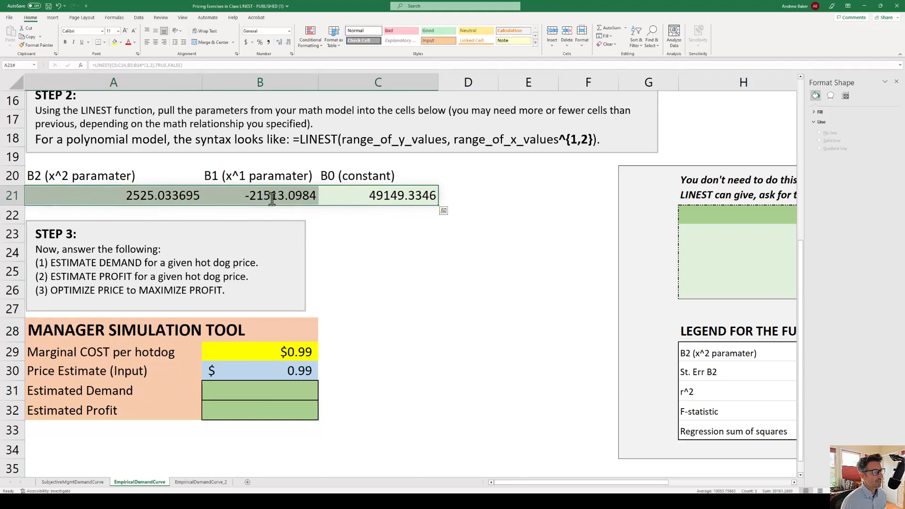
{"action": "key", "text": "ctrl+c"}
Start the Estimated Demand formula in B31 with the constant plus the B1 parameter times the price estimate: =C21+B21*B30
{"action": "left_click", "coordinate": [273, 392]}
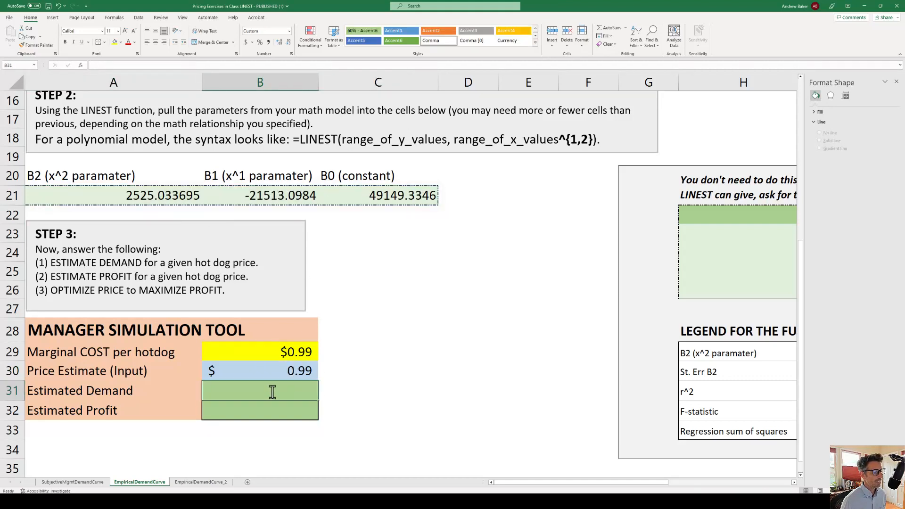
{"action": "type", "text": "="}
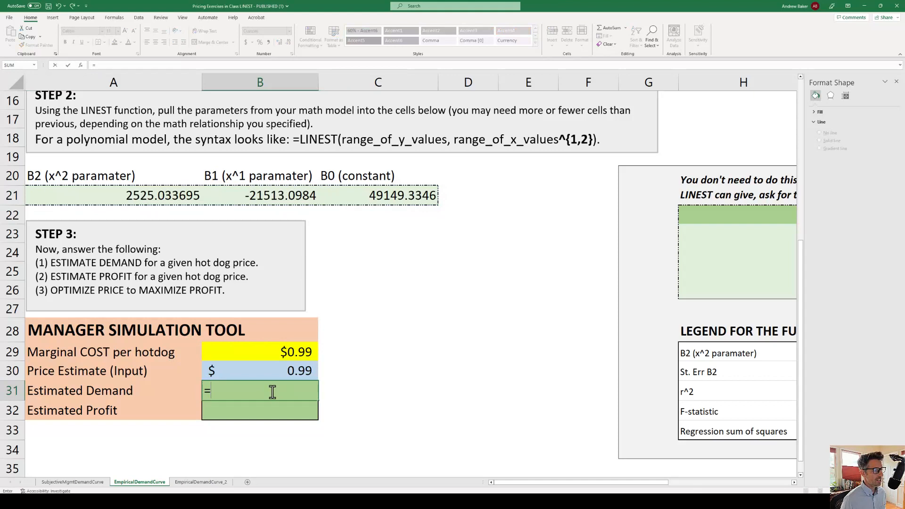
{"action": "left_click", "coordinate": [397, 196]}
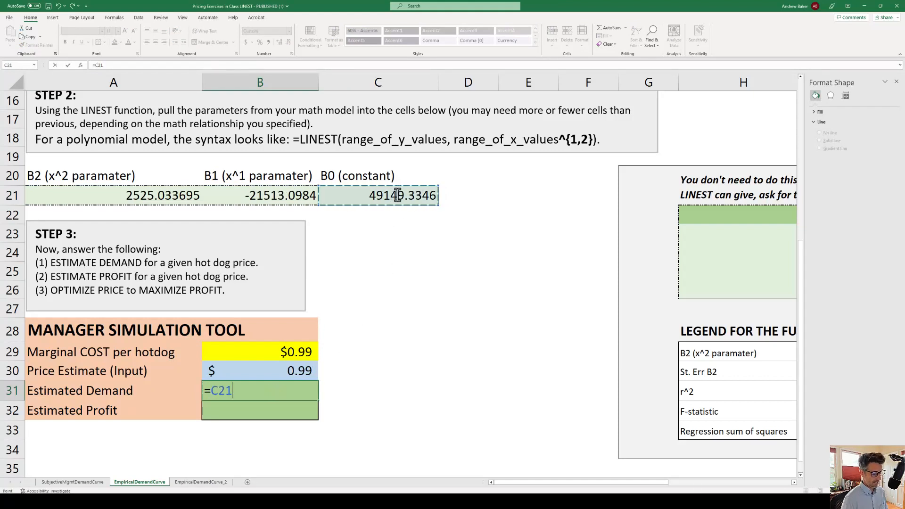
{"action": "type", "text": "+"}
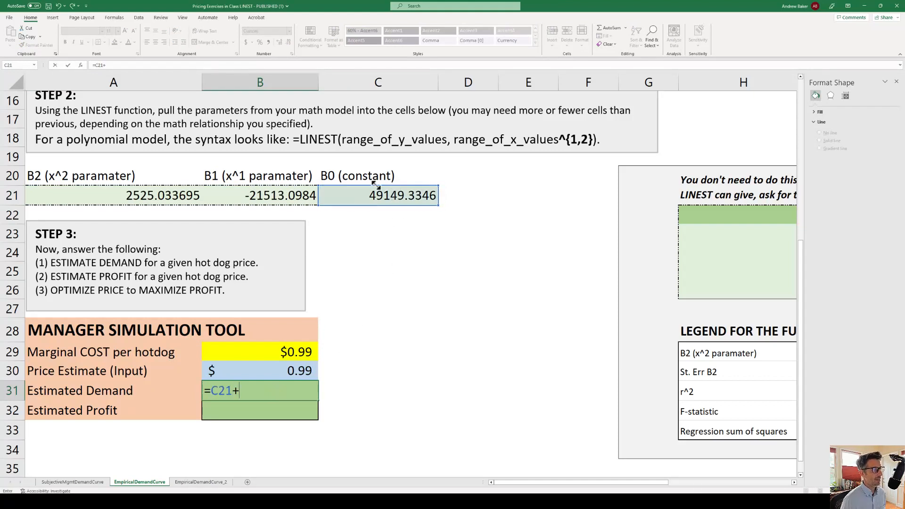
{"action": "left_click", "coordinate": [263, 197]}
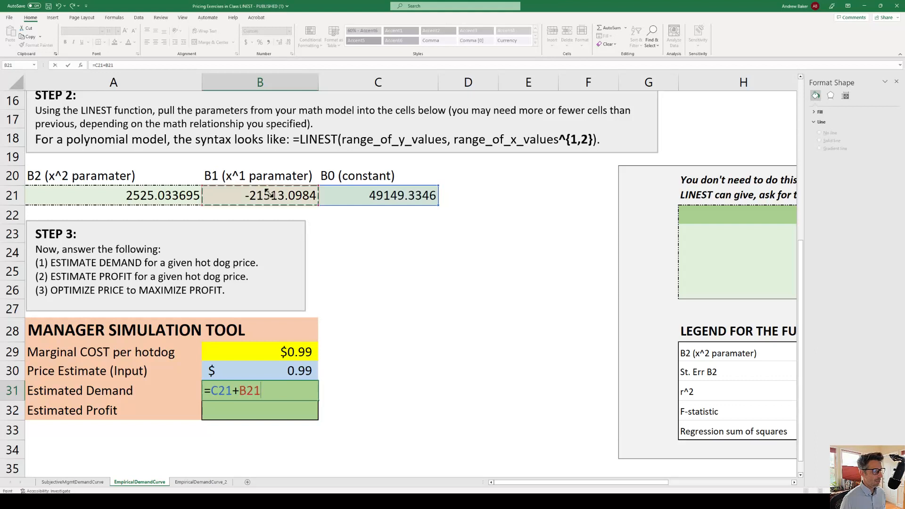
{"action": "type", "text": "*"}
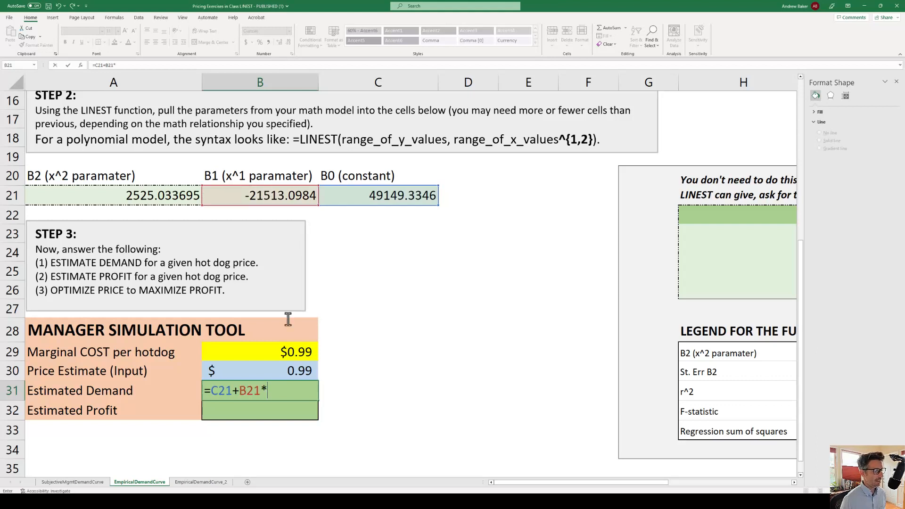
{"action": "left_click", "coordinate": [286, 374]}
Complete the demand formula in B31 by adding the B2 parameter times the squared price, +A21*B30^2, and enter it
{"action": "type", "text": "+"}
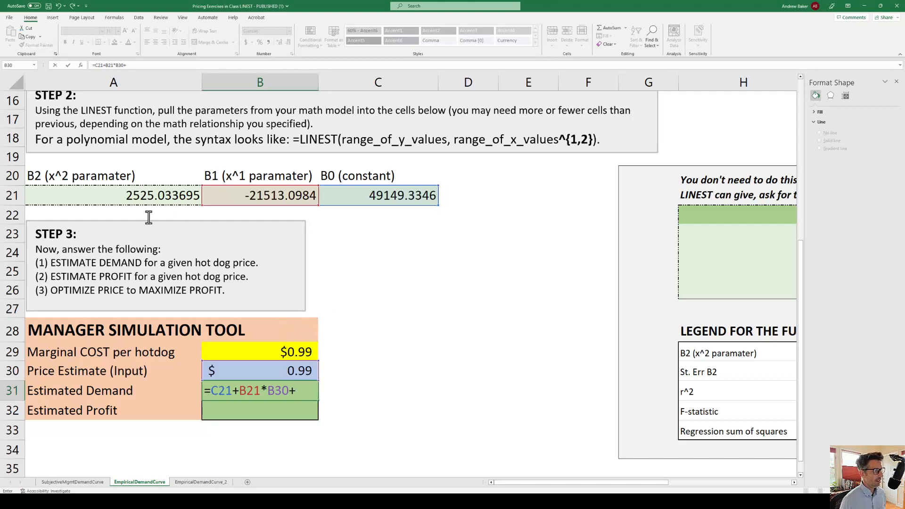
{"action": "left_click", "coordinate": [137, 198]}
{"action": "type", "text": "*"}
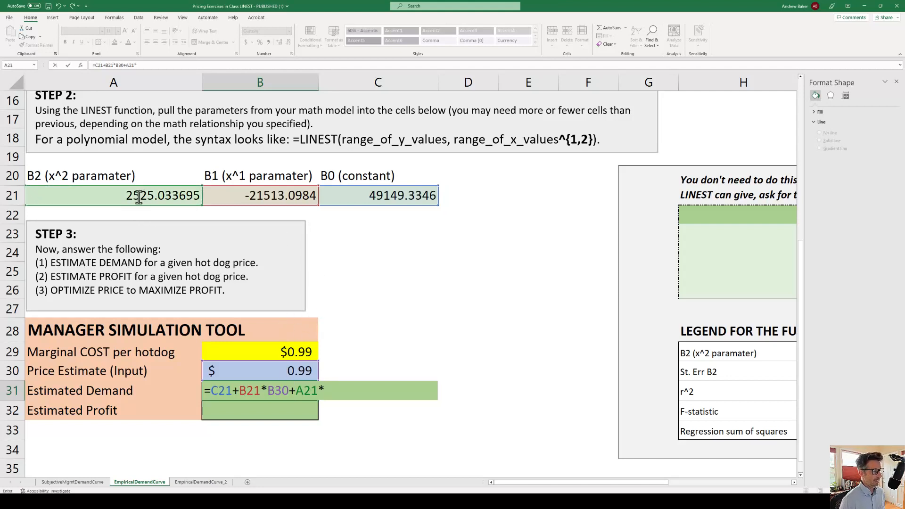
{"action": "left_click", "coordinate": [265, 373]}
{"action": "type", "text": "^2"}
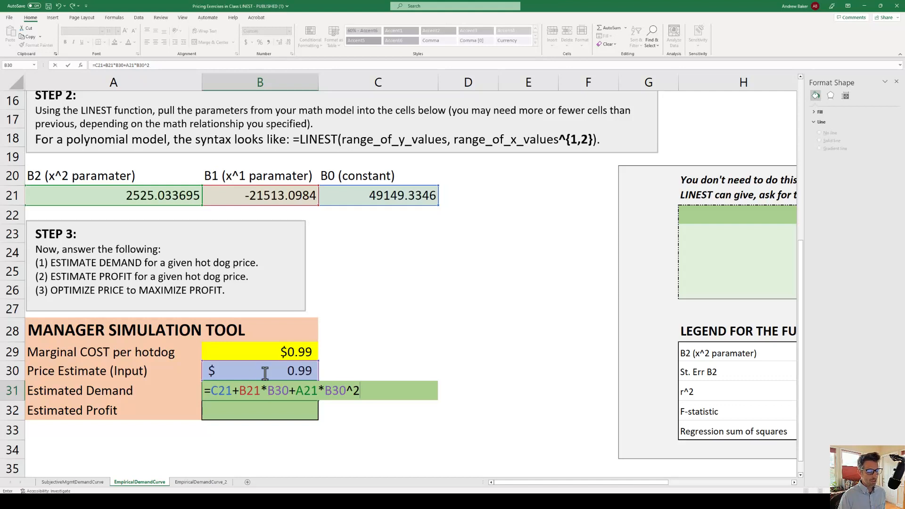
{"action": "key", "text": "ctrl+Return"}
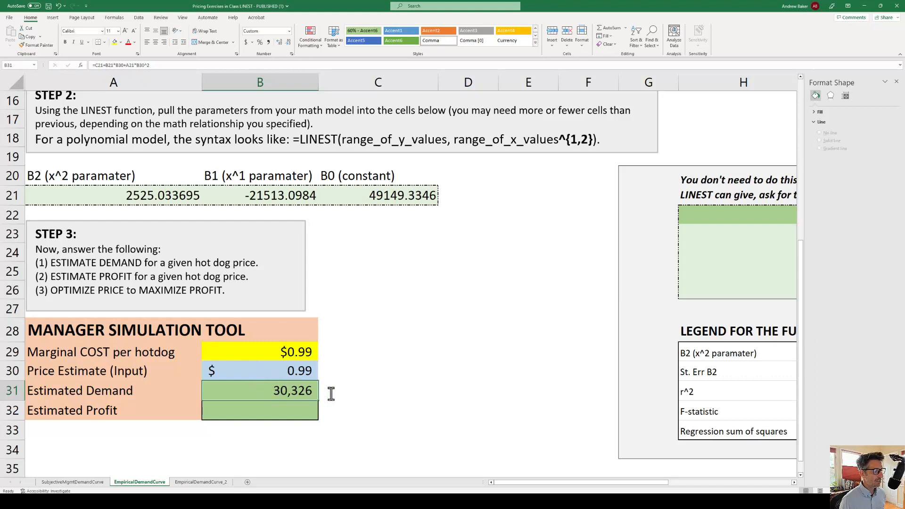
Enter the revenue formula =B30*B31, price times estimated demand, in the Estimated Profit cell B32
{"action": "left_click", "coordinate": [267, 410]}
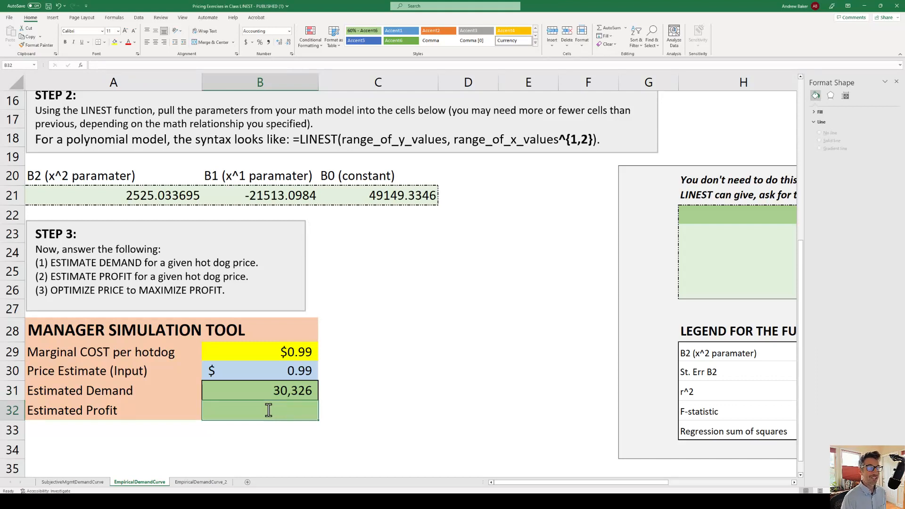
{"action": "type", "text": "="}
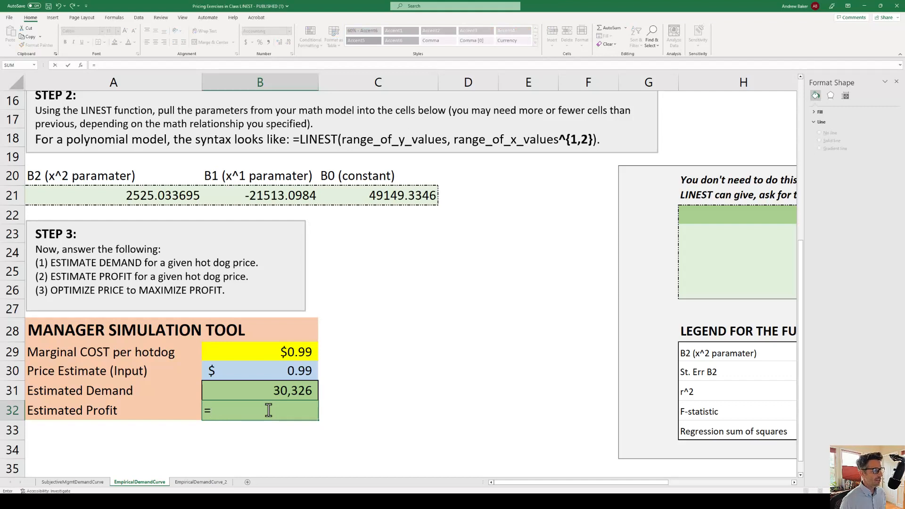
{"action": "left_click", "coordinate": [281, 371]}
{"action": "type", "text": "*"}
{"action": "left_click", "coordinate": [277, 391]}
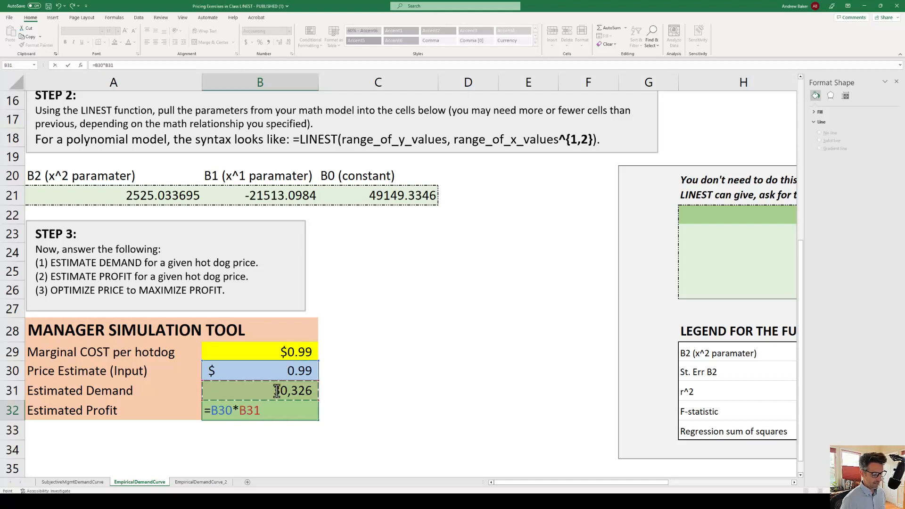
{"action": "key", "text": "ctrl+Return"}
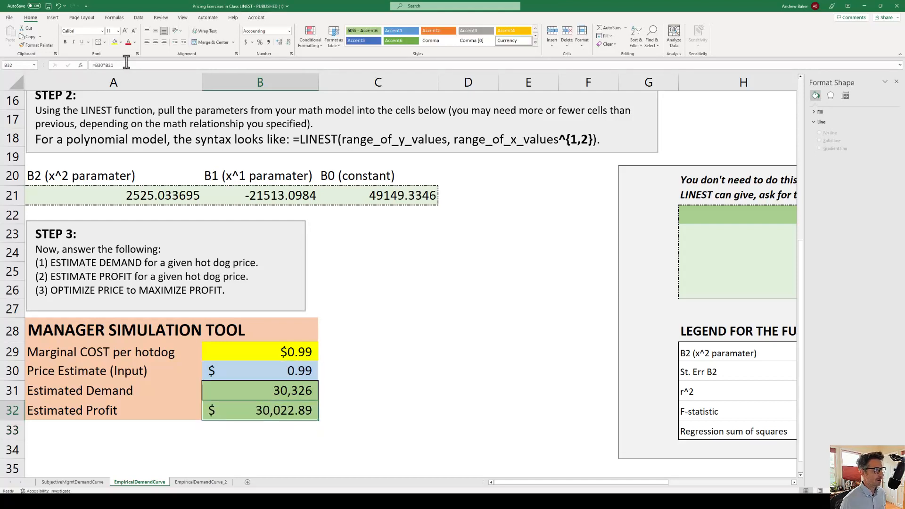
Subtract total cost in the Estimated Profit formula so that B32 reads =B30*B31-B31*B29
{"action": "left_click", "coordinate": [124, 66]}
{"action": "type", "text": "-"}
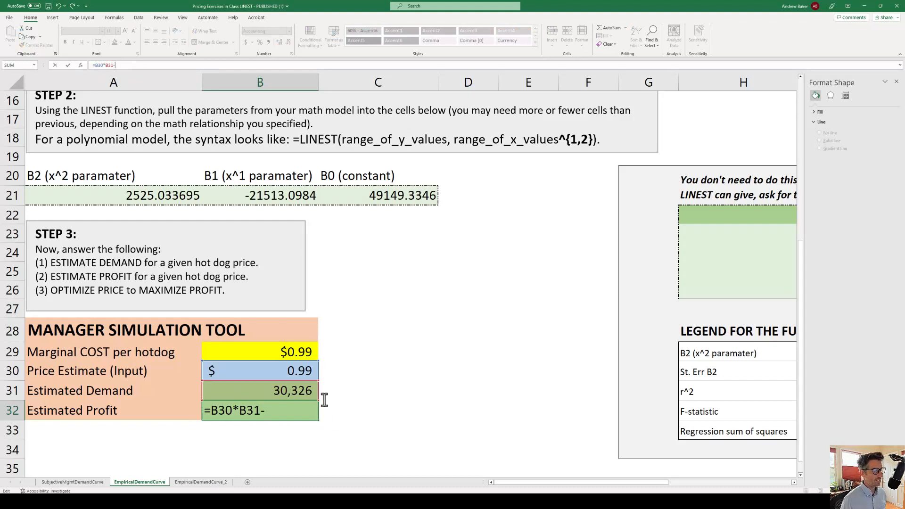
{"action": "left_click", "coordinate": [279, 392]}
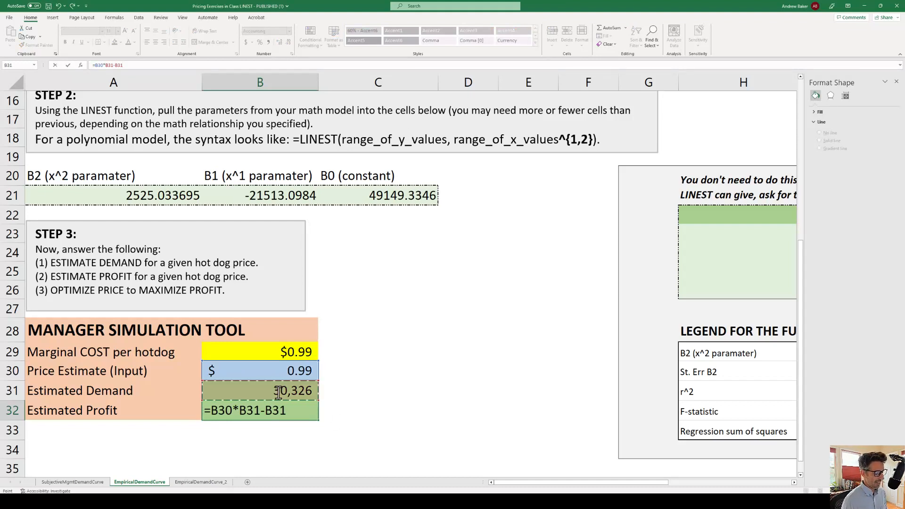
{"action": "type", "text": "*"}
{"action": "left_click", "coordinate": [287, 354]}
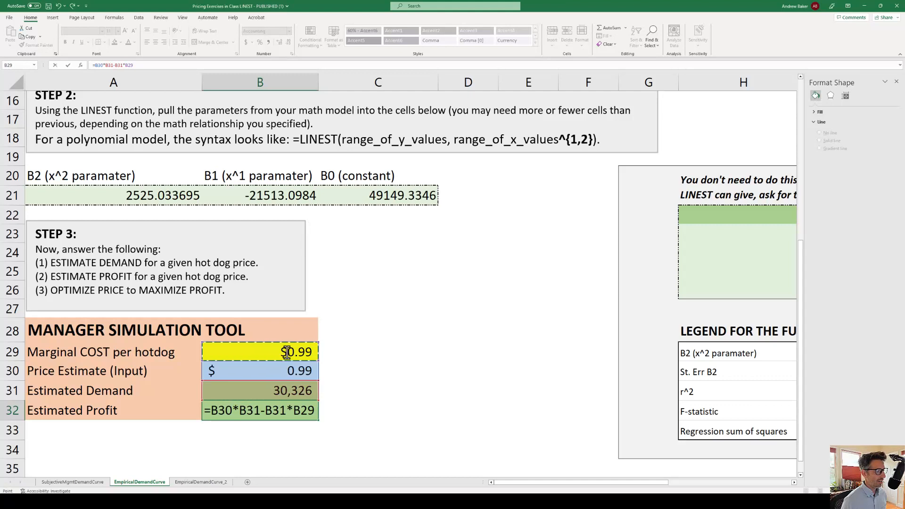
{"action": "key", "text": "ctrl+Return"}
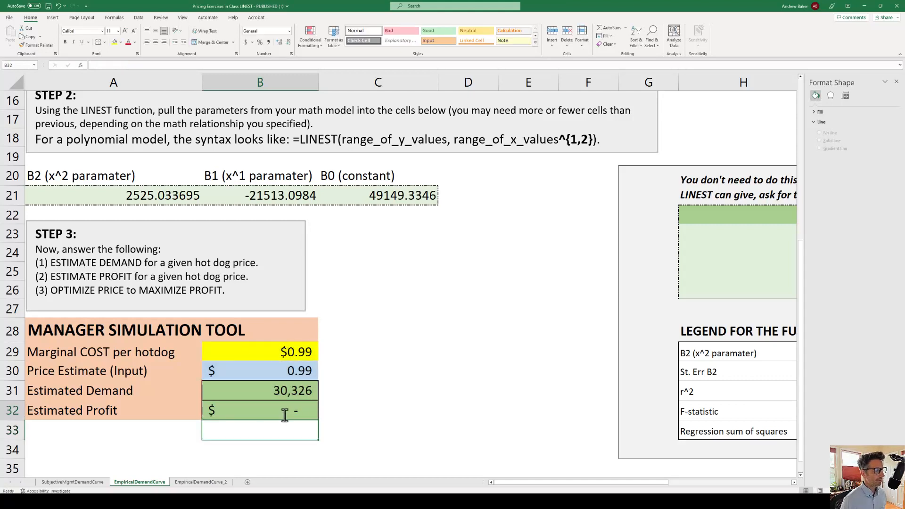
Set the Price Estimate in B30 to 1.50 to test the demand and profit formulas
{"action": "left_click", "coordinate": [281, 372]}
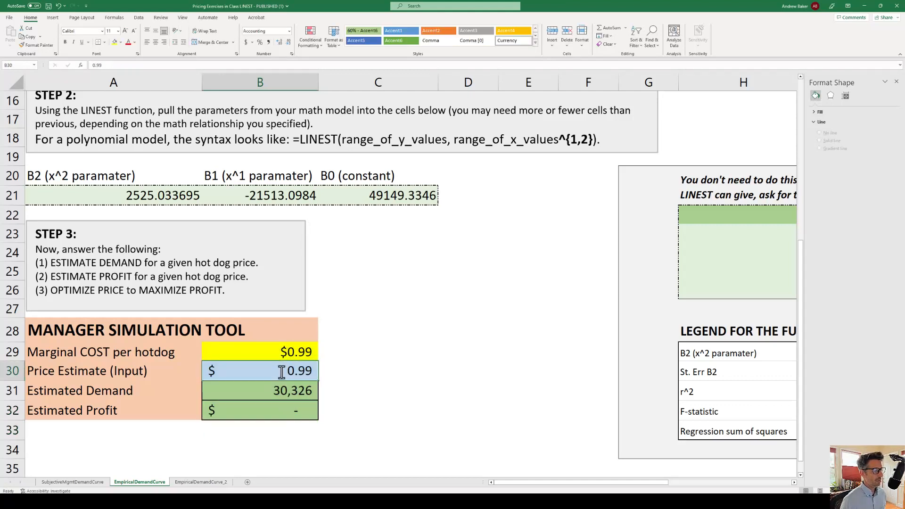
{"action": "type", "text": "1.50"}
{"action": "key", "text": "Return"}
{"action": "key", "text": "Return"}
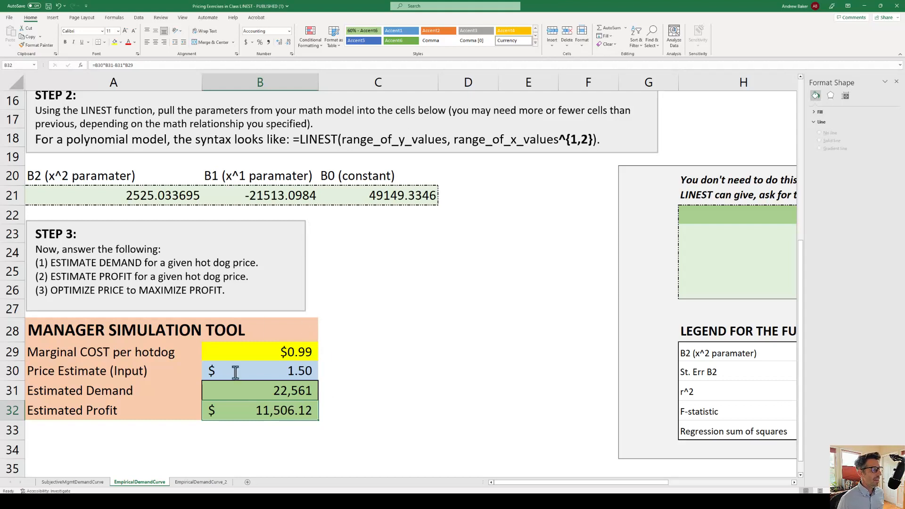
Open Solver and set the Estimated Profit cell B32 as the objective to maximize
{"action": "left_click", "coordinate": [297, 368]}
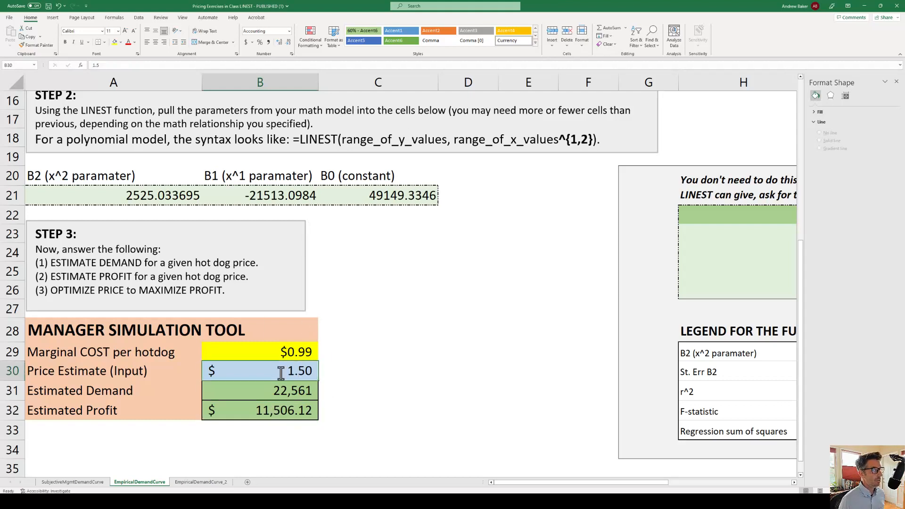
{"action": "left_click", "coordinate": [280, 413]}
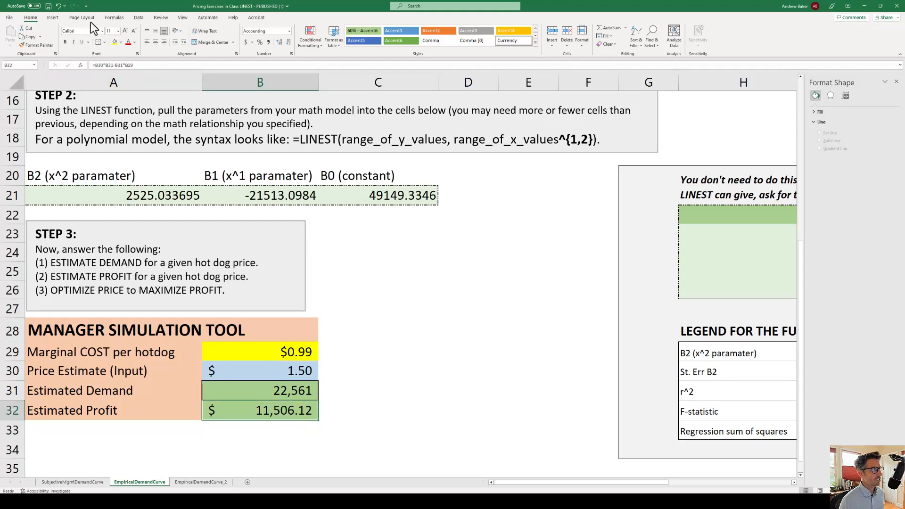
{"action": "left_click", "coordinate": [138, 18]}
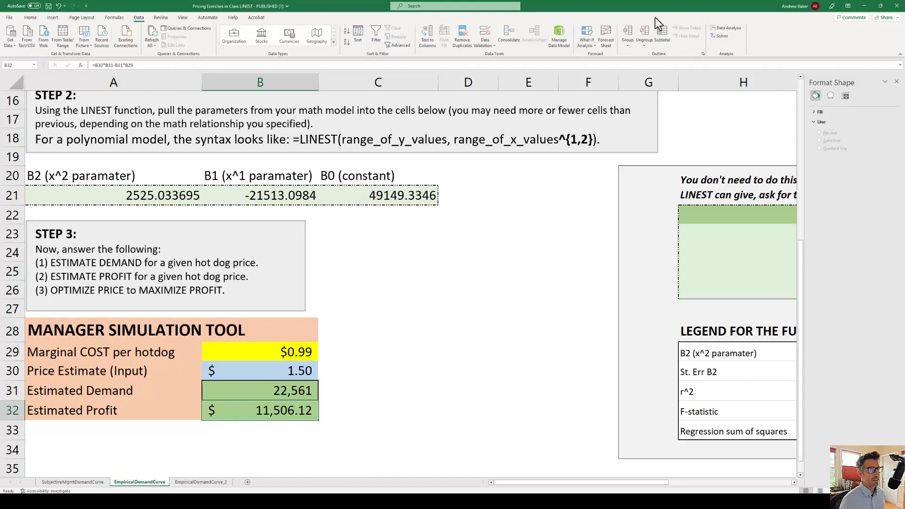
{"action": "left_click", "coordinate": [720, 36]}
{"action": "left_click_drag", "start_coordinate": [281, 227], "coordinate": [538, 187]}
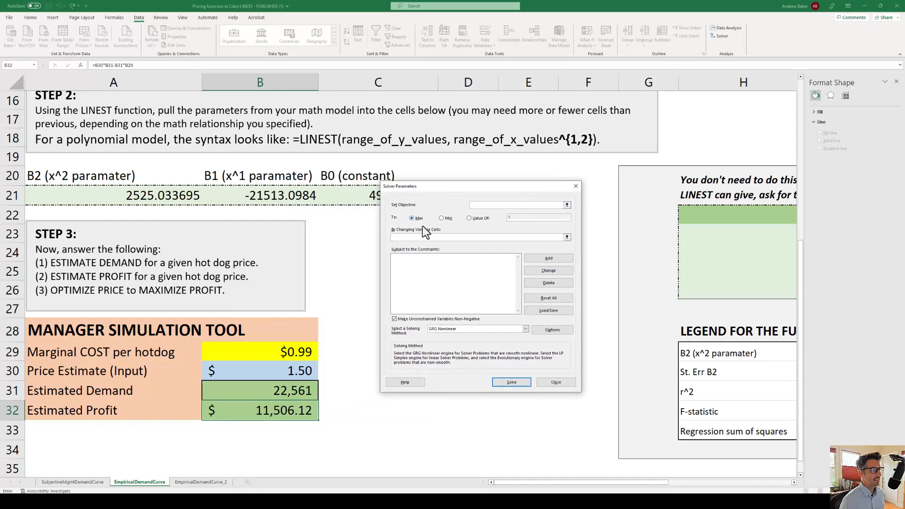
{"action": "left_click", "coordinate": [567, 205]}
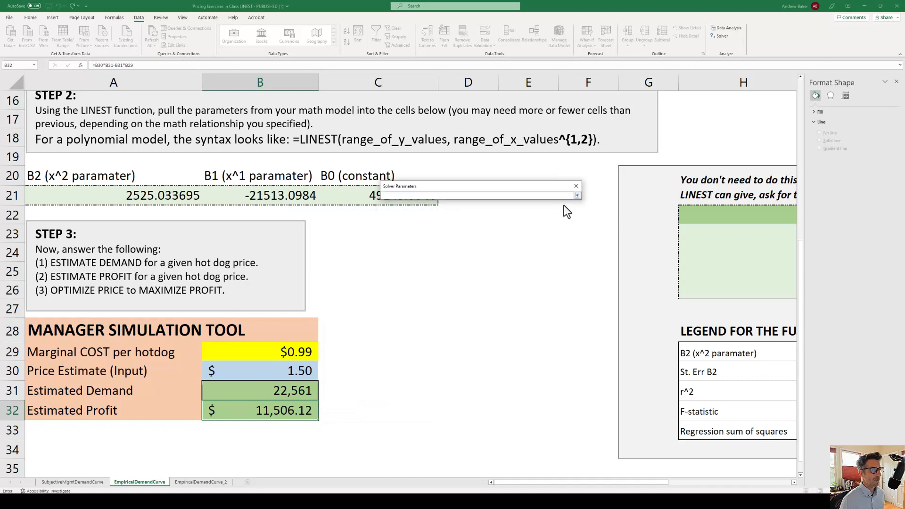
{"action": "left_click", "coordinate": [261, 409]}
{"action": "left_click", "coordinate": [576, 194]}
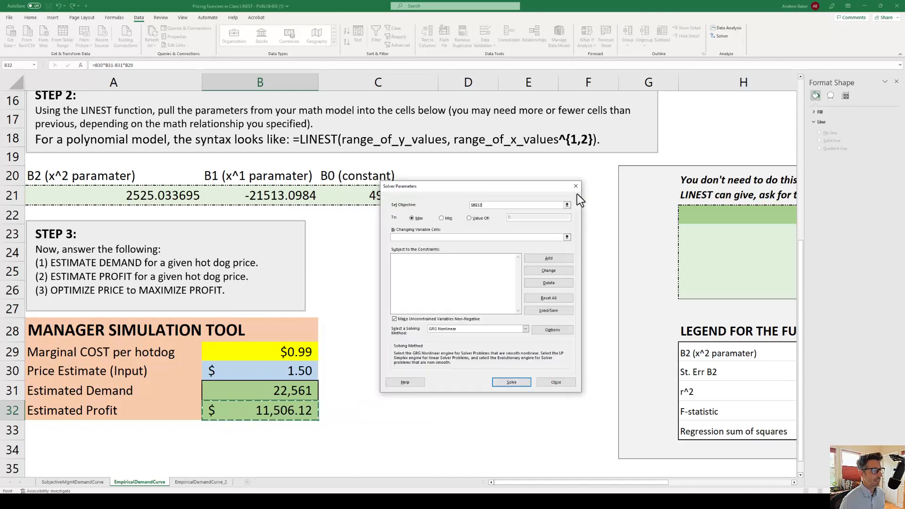
Use the price estimate in B30 as Solver's variable cell, solve with GRG Nonlinear, and keep the solution
{"action": "left_click", "coordinate": [567, 238]}
{"action": "left_click", "coordinate": [276, 372]}
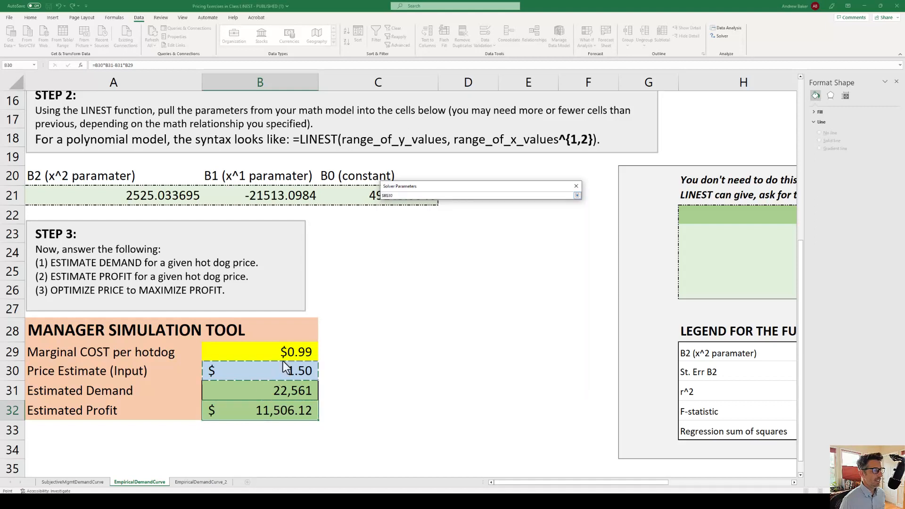
{"action": "left_click", "coordinate": [577, 196]}
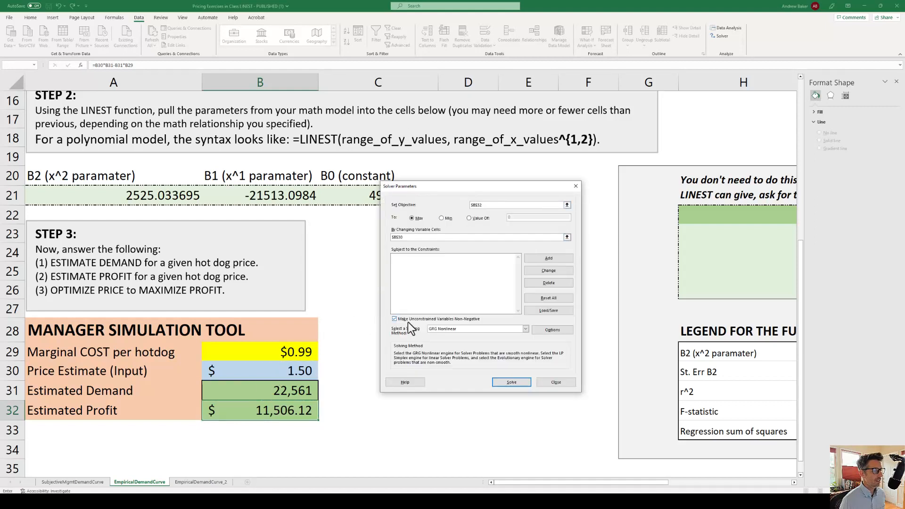
{"action": "left_click", "coordinate": [512, 382]}
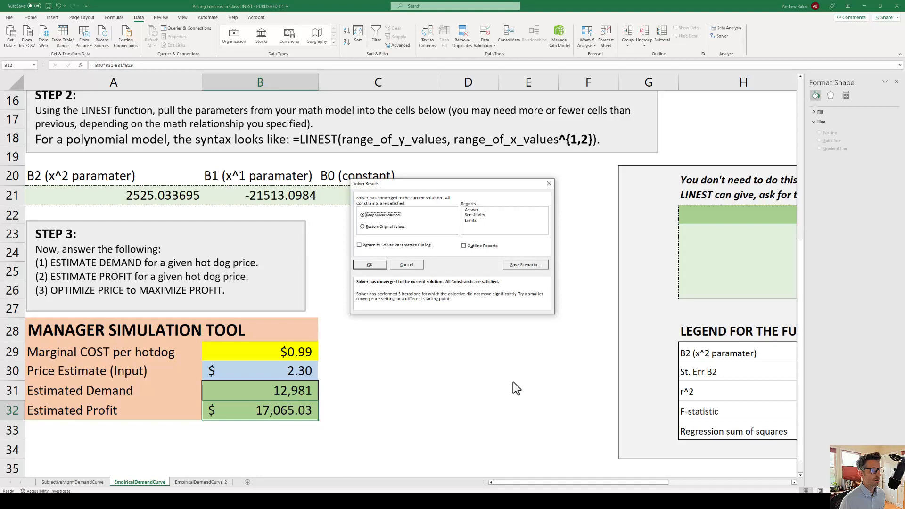
{"action": "left_click", "coordinate": [370, 265]}
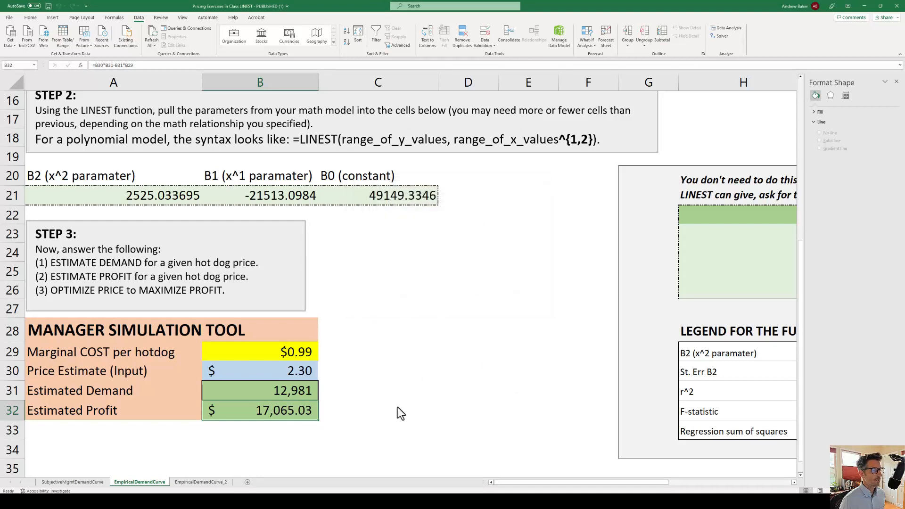
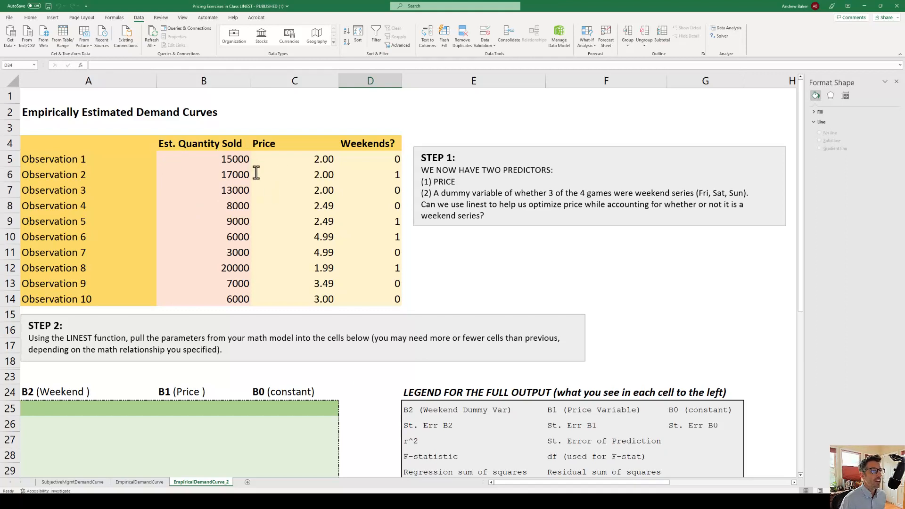
Examine the price, estimated quantity and weekend dummy columns of the ten observations on the EmpiricalDemandCurve_2 sheet
{"action": "left_click_drag", "start_coordinate": [295, 159], "coordinate": [320, 264]}
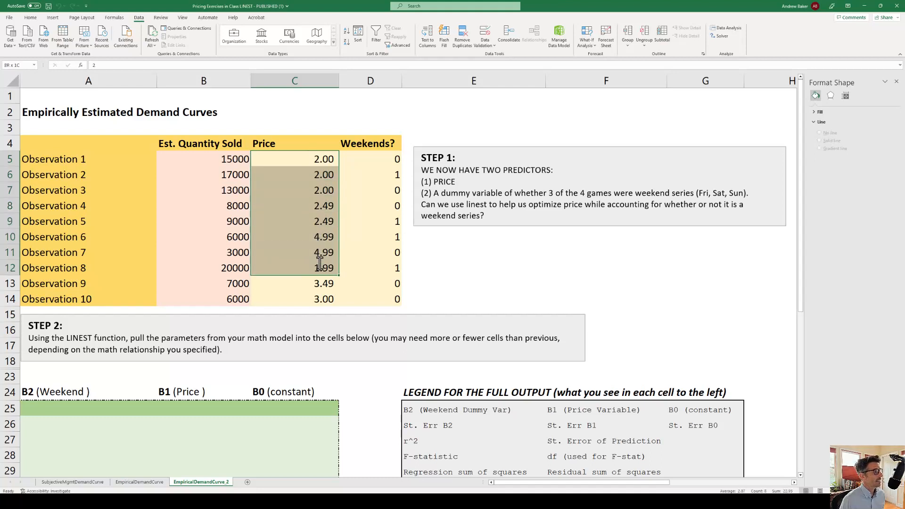
{"action": "left_click_drag", "start_coordinate": [220, 158], "coordinate": [226, 299]}
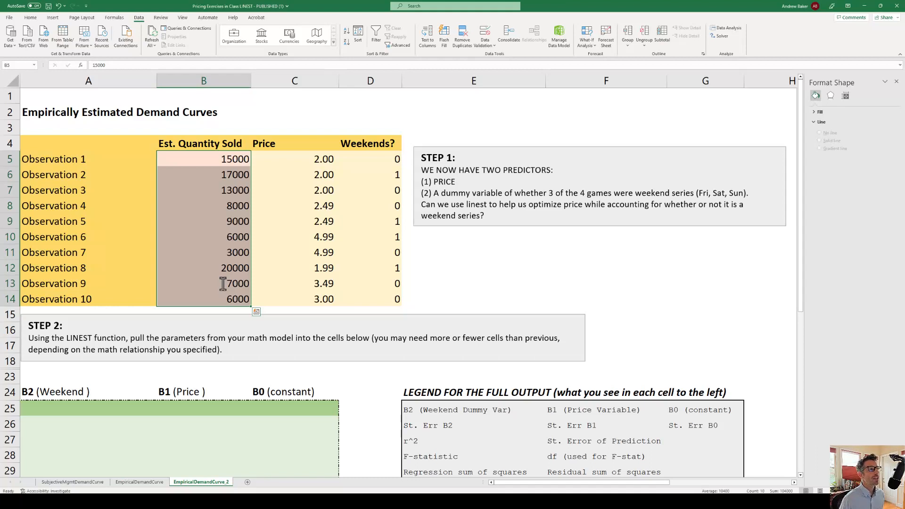
{"action": "left_click_drag", "start_coordinate": [387, 158], "coordinate": [376, 299]}
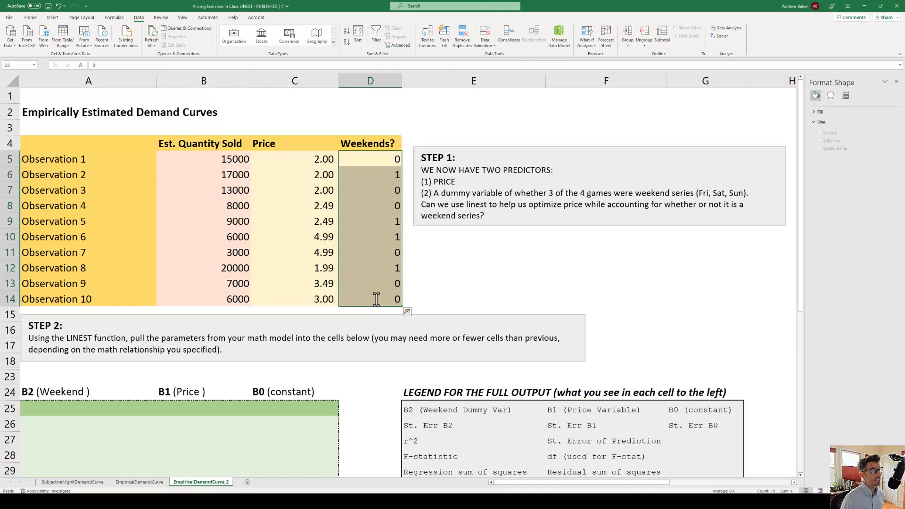
{"action": "left_click", "coordinate": [381, 174]}
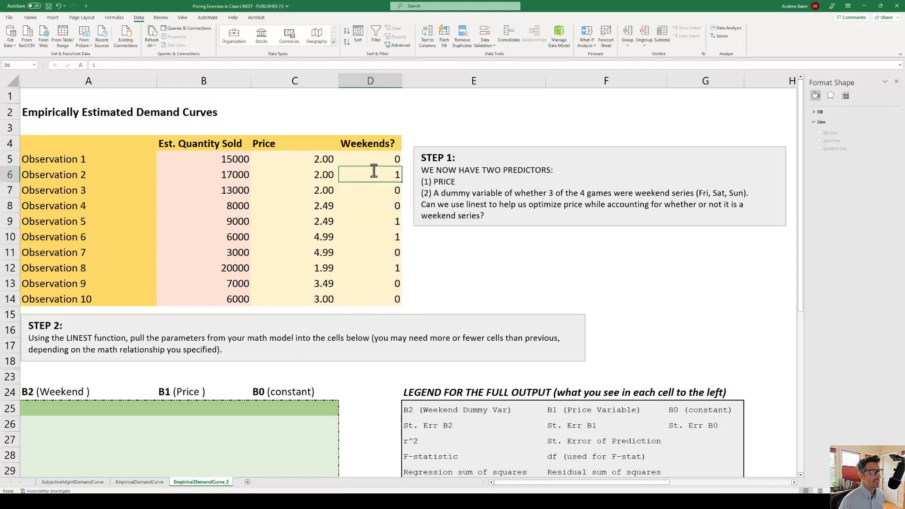
{"action": "left_click", "coordinate": [379, 251]}
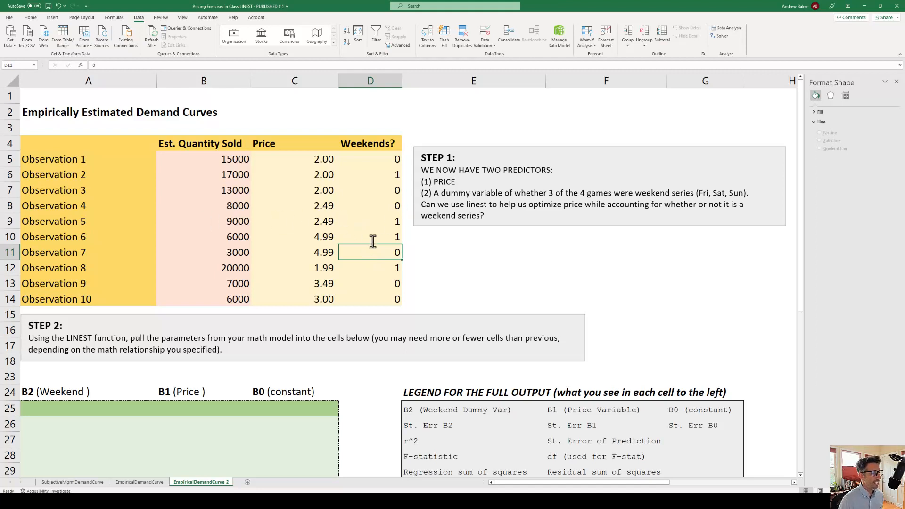
{"action": "left_click", "coordinate": [392, 269]}
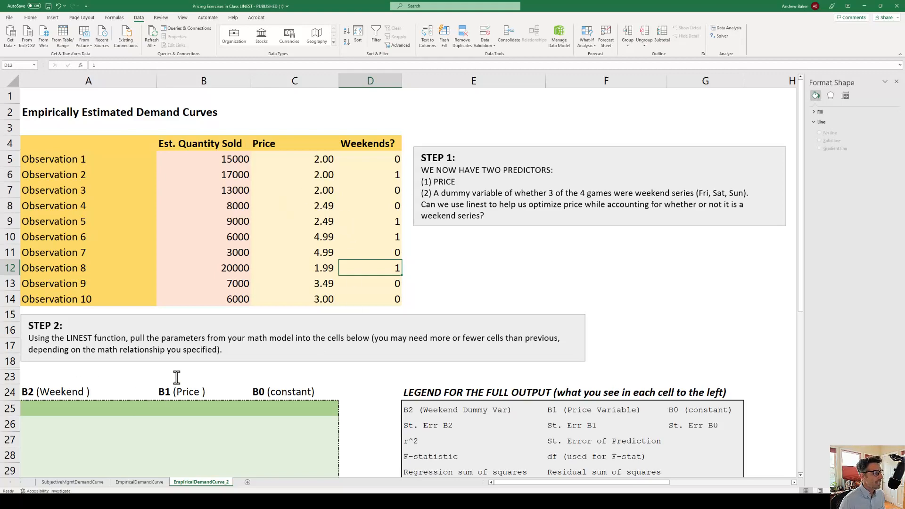
Start a LINEST formula in A25 with quantities B5:B14 as known y's and the price and weekend columns C5:D14 as known x's
{"action": "scroll", "coordinate": [176, 377], "scroll_direction": "down", "scroll_amount": 3}
{"action": "left_click", "coordinate": [52, 254]}
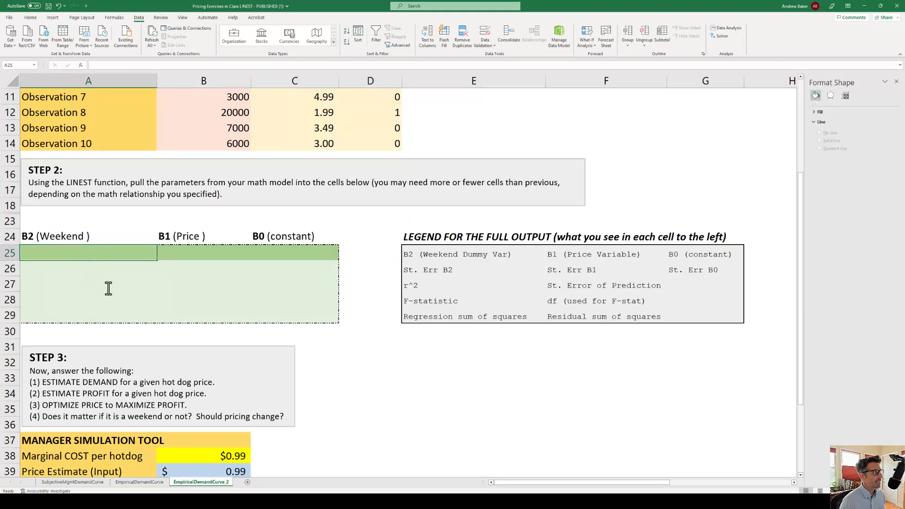
{"action": "scroll", "coordinate": [108, 289], "scroll_direction": "up", "scroll_amount": 2}
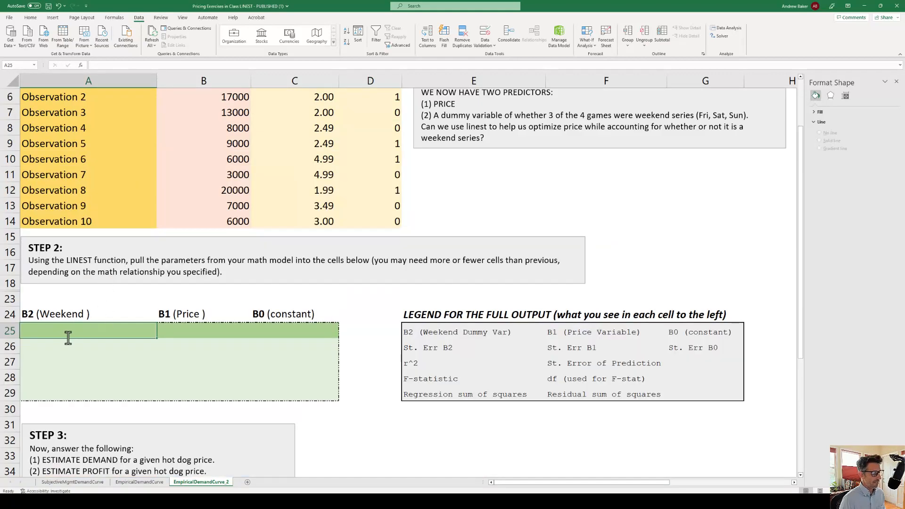
{"action": "type", "text": "=linest"}
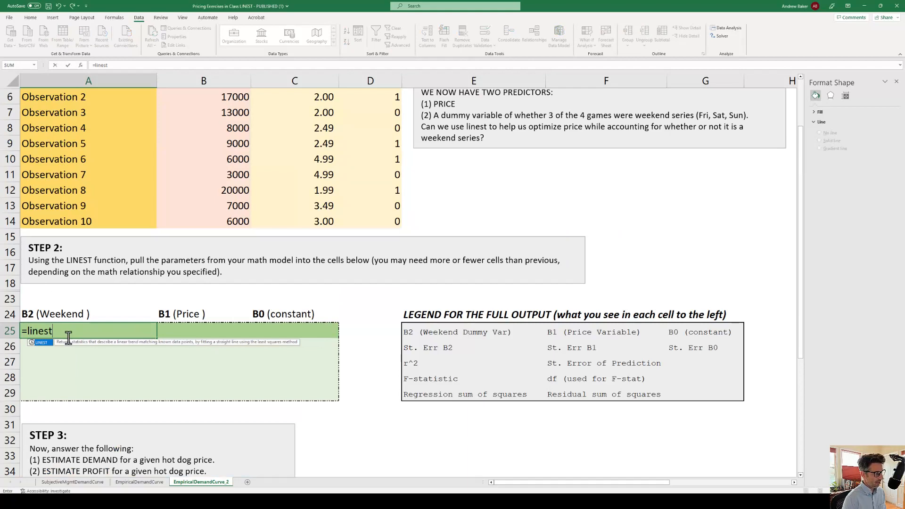
{"action": "type", "text": "("}
{"action": "left_click_drag", "start_coordinate": [236, 221], "coordinate": [230, 127]}
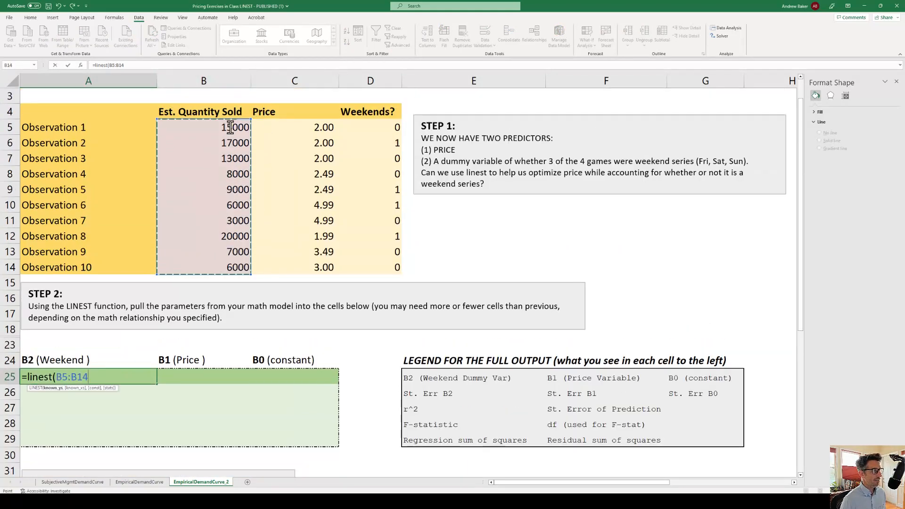
{"action": "type", "text": ","}
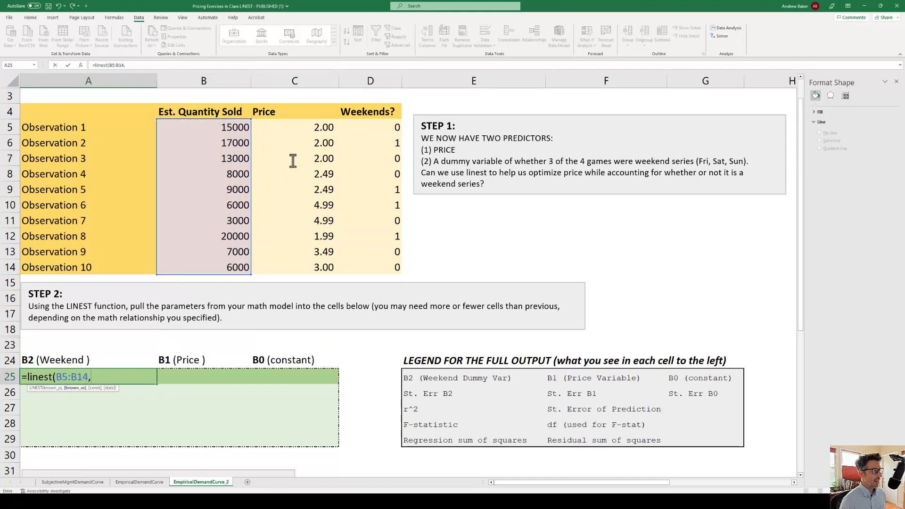
{"action": "left_click_drag", "start_coordinate": [275, 127], "coordinate": [388, 272]}
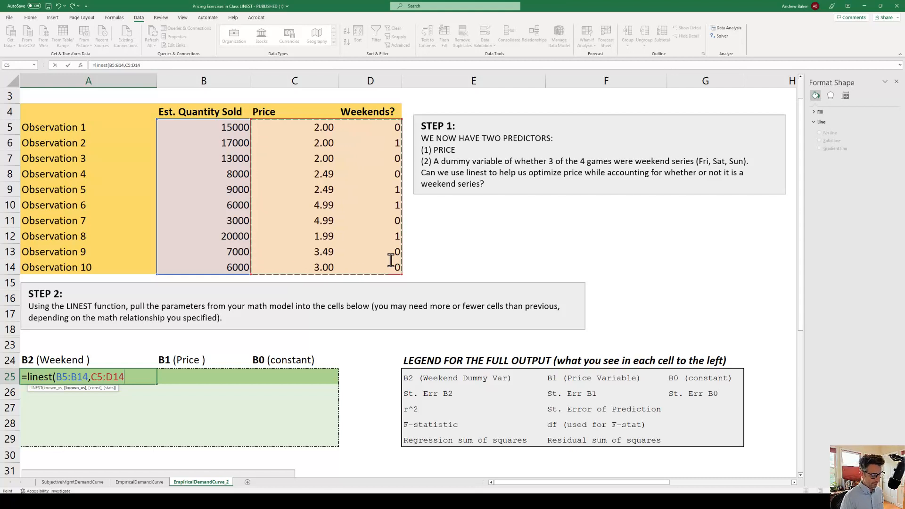
Complete the LINEST formula in A25 with TRUE for the constant and TRUE for the additional regression statistics
{"action": "type", "text": ","}
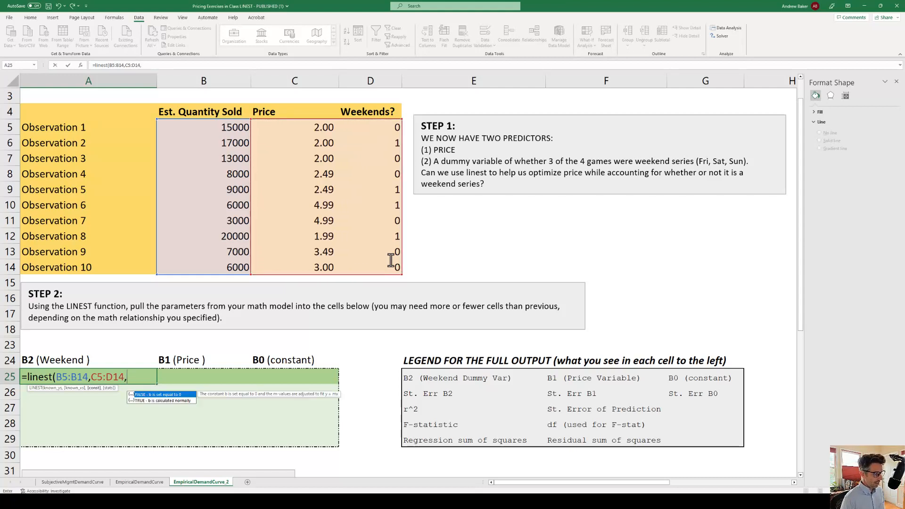
{"action": "type", "text": "TRUE"}
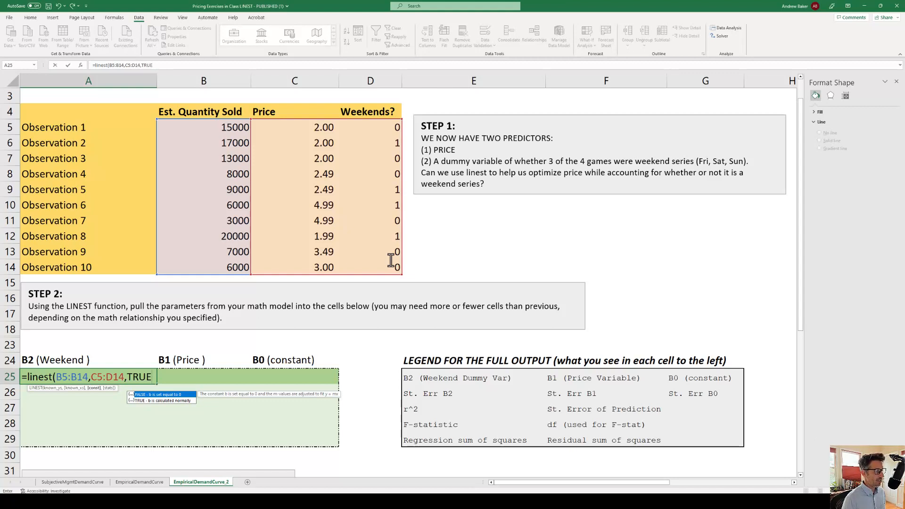
{"action": "type", "text": ",TRUE"}
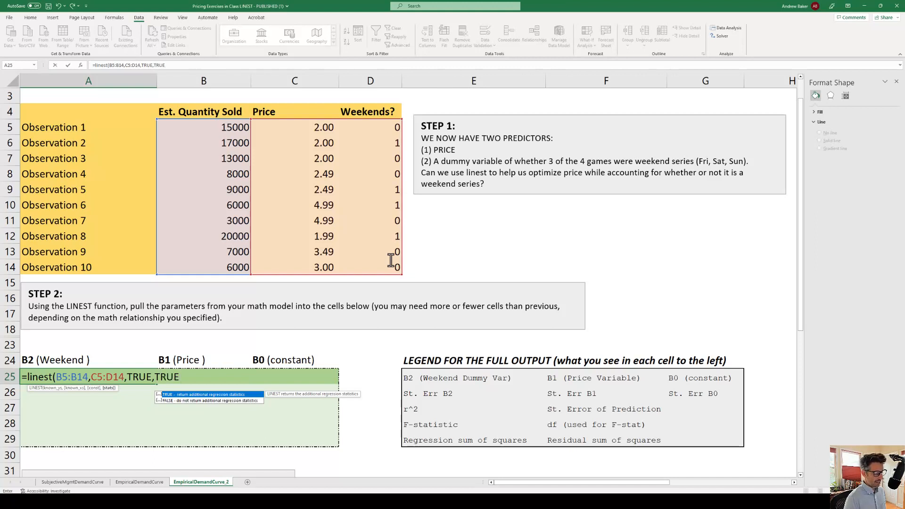
{"action": "type", "text": ")"}
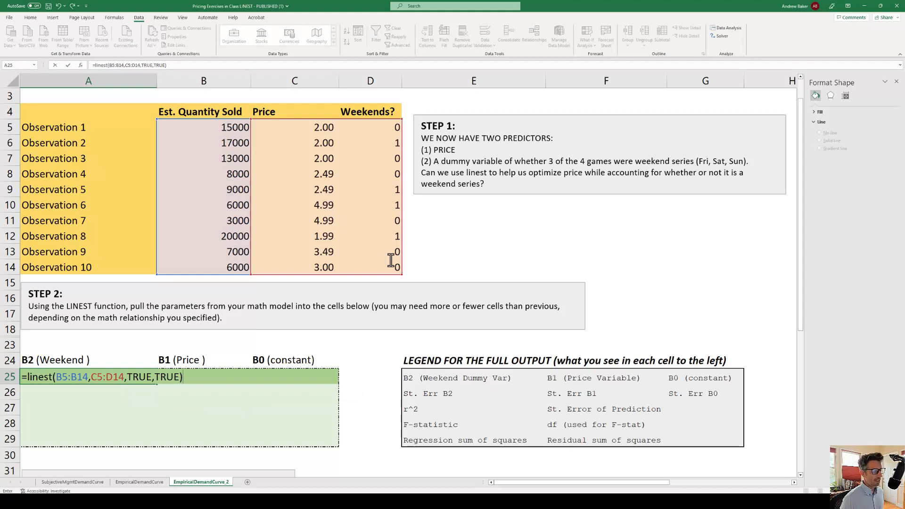
{"action": "key", "text": "Return"}
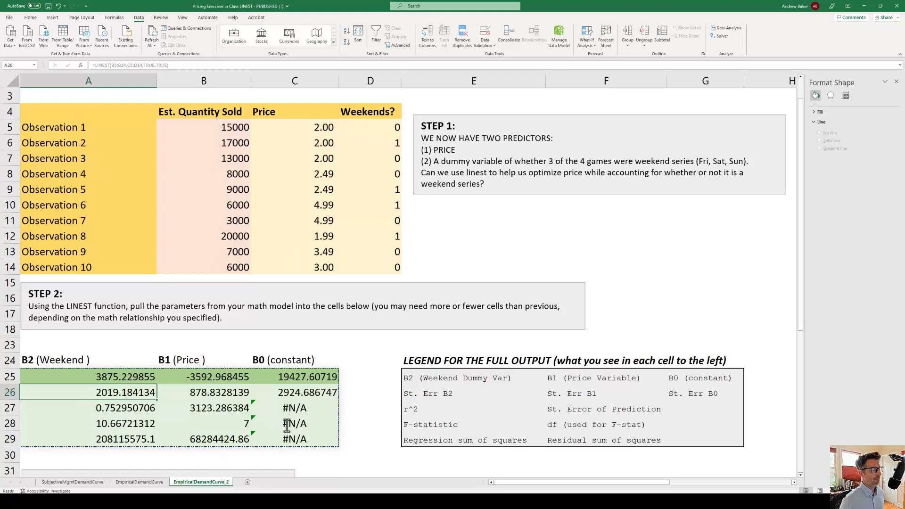
Examine the LINEST output in A25:C29 against the legend: coefficients, standard errors, r-squared and the remaining statistics
{"action": "scroll", "coordinate": [277, 393], "scroll_direction": "down", "scroll_amount": 4}
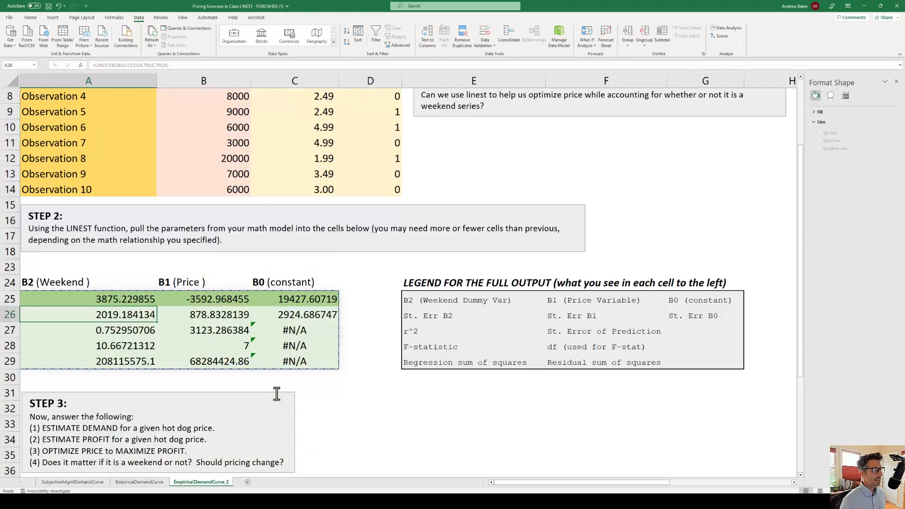
{"action": "scroll", "coordinate": [278, 394], "scroll_direction": "up", "scroll_amount": 2}
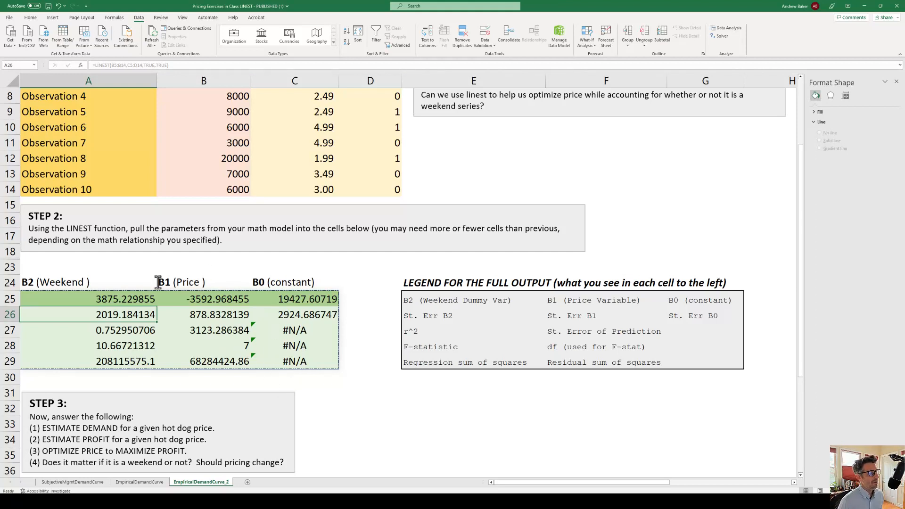
{"action": "left_click_drag", "start_coordinate": [91, 299], "coordinate": [297, 299]}
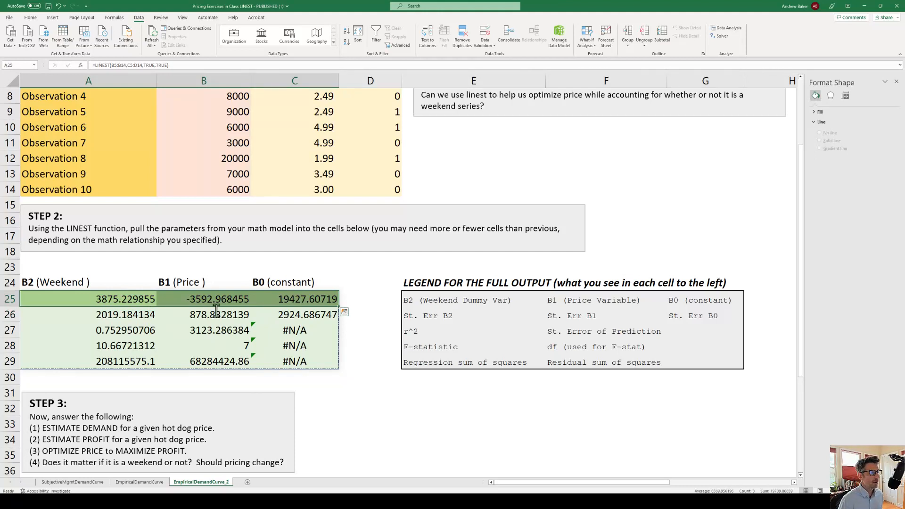
{"action": "left_click_drag", "start_coordinate": [107, 316], "coordinate": [293, 316]}
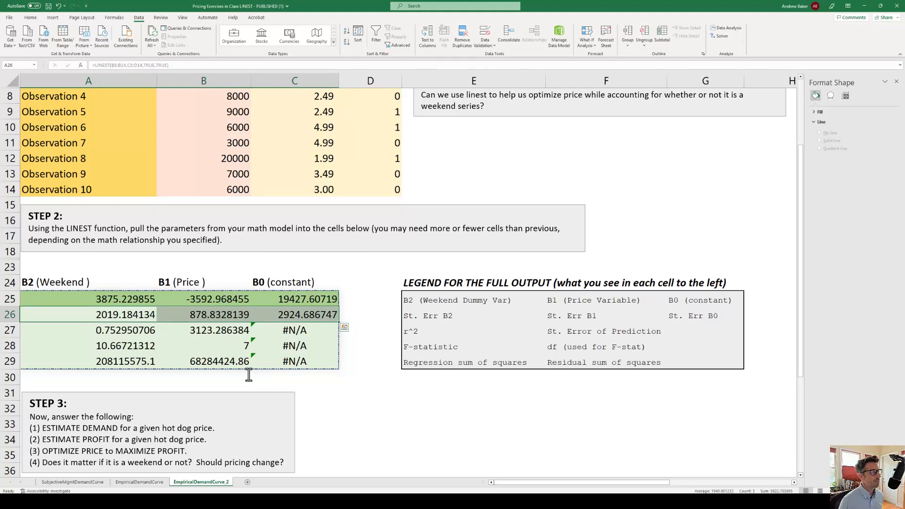
{"action": "left_click_drag", "start_coordinate": [293, 331], "coordinate": [301, 362]}
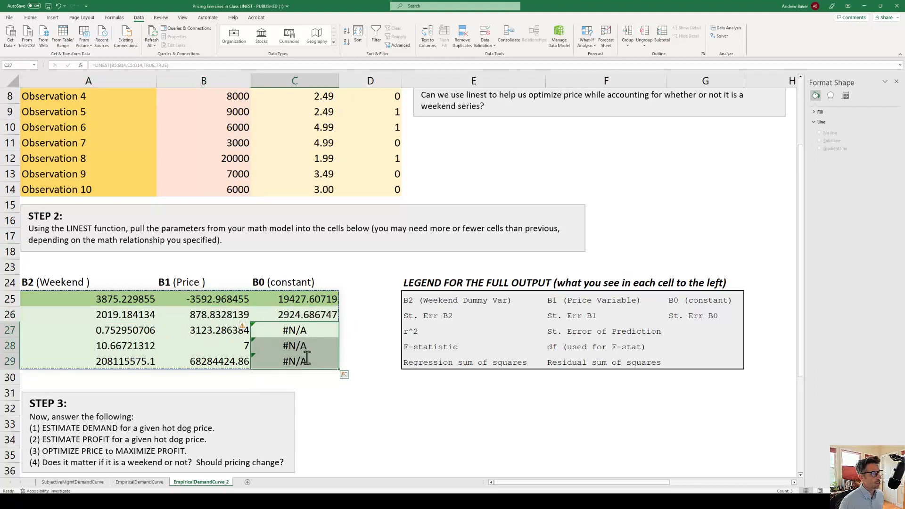
{"action": "left_click_drag", "start_coordinate": [102, 326], "coordinate": [208, 357]}
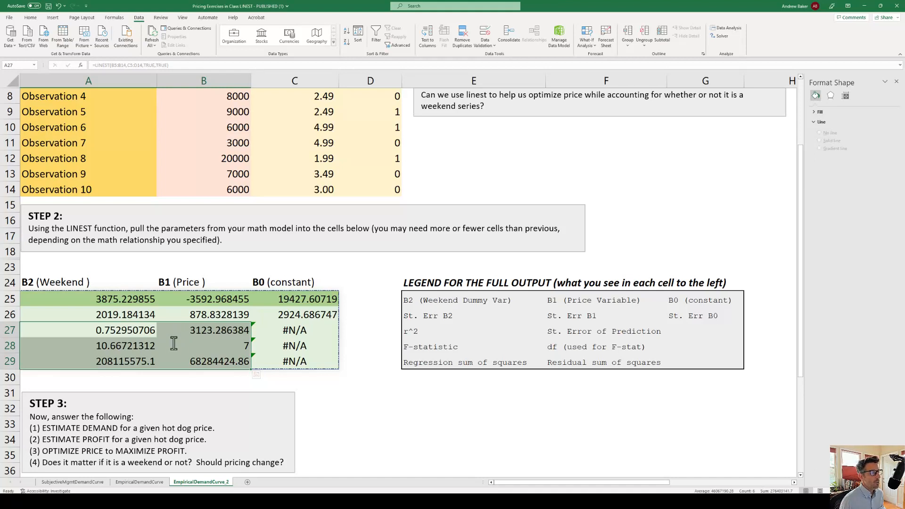
{"action": "left_click", "coordinate": [136, 330]}
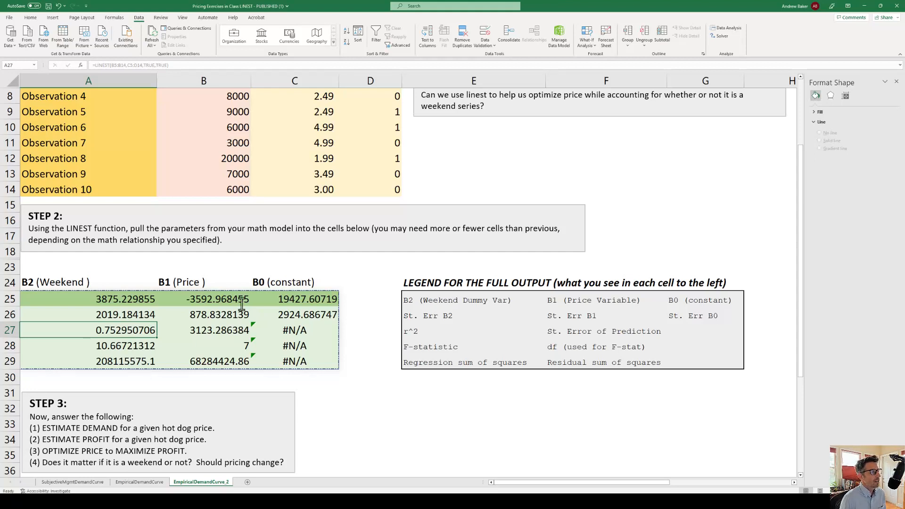
{"action": "left_click", "coordinate": [96, 317]}
{"action": "left_click_drag", "start_coordinate": [96, 317], "coordinate": [288, 363]}
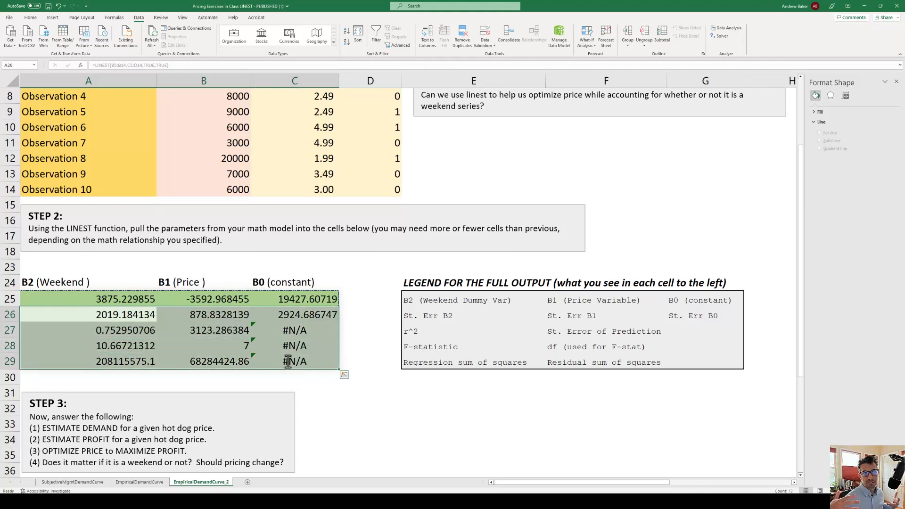
{"action": "key", "text": "ctrl+c"}
{"action": "left_click_drag", "start_coordinate": [107, 300], "coordinate": [263, 301]}
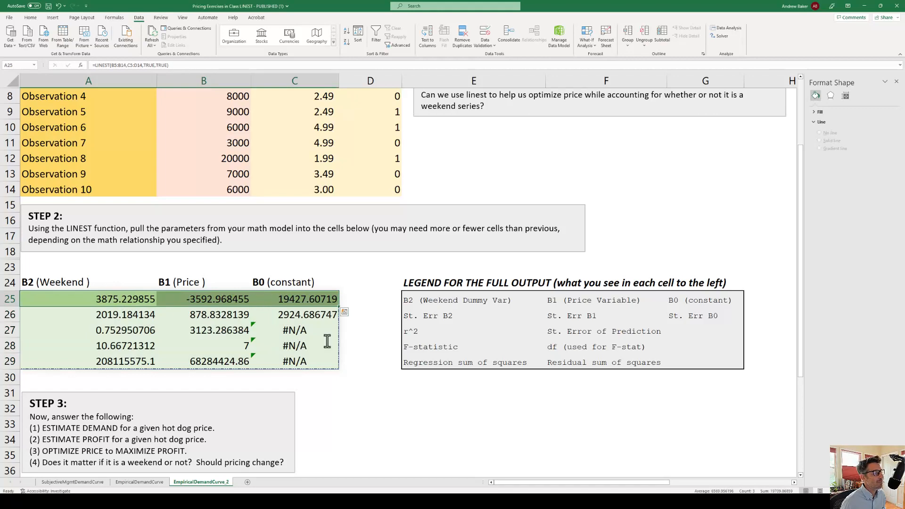
Set the Weekend? (0/1) input in B40 of the Manager Simulation Tool to 1
{"action": "scroll", "coordinate": [351, 335], "scroll_direction": "down", "scroll_amount": 3}
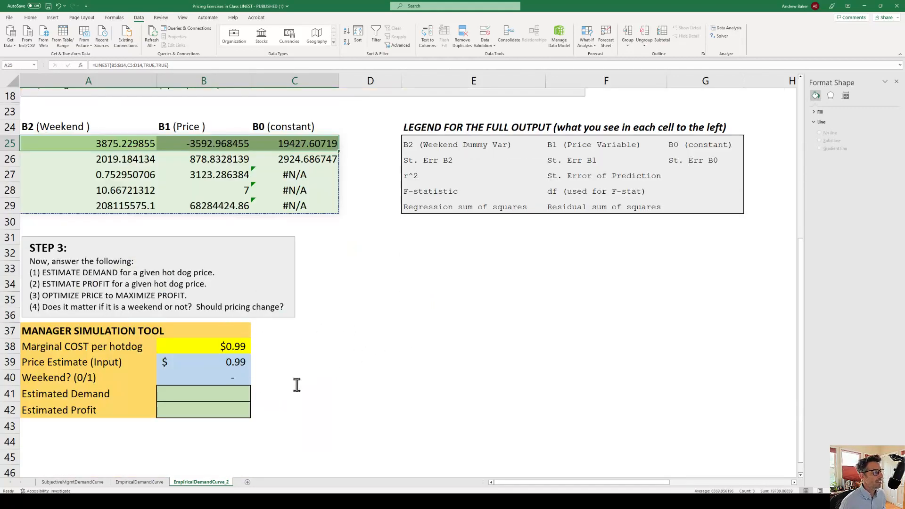
{"action": "left_click_drag", "start_coordinate": [216, 363], "coordinate": [238, 372]}
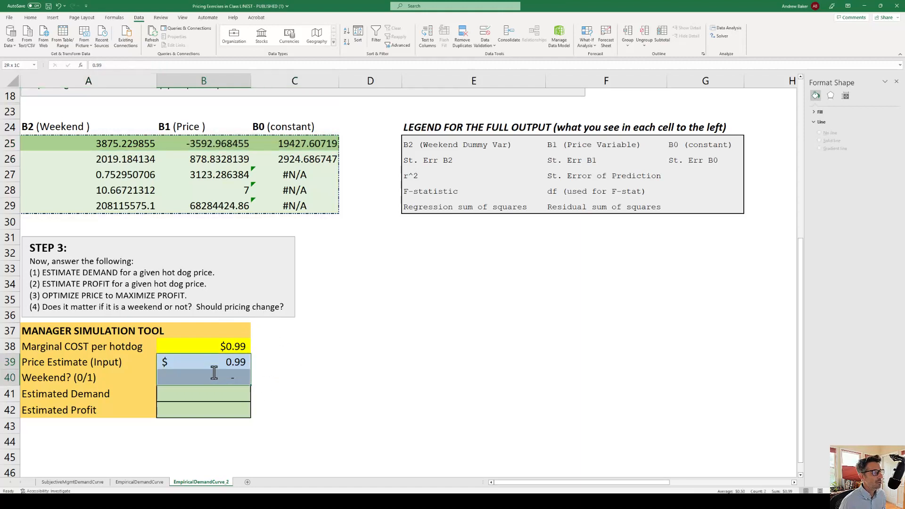
{"action": "left_click", "coordinate": [194, 364]}
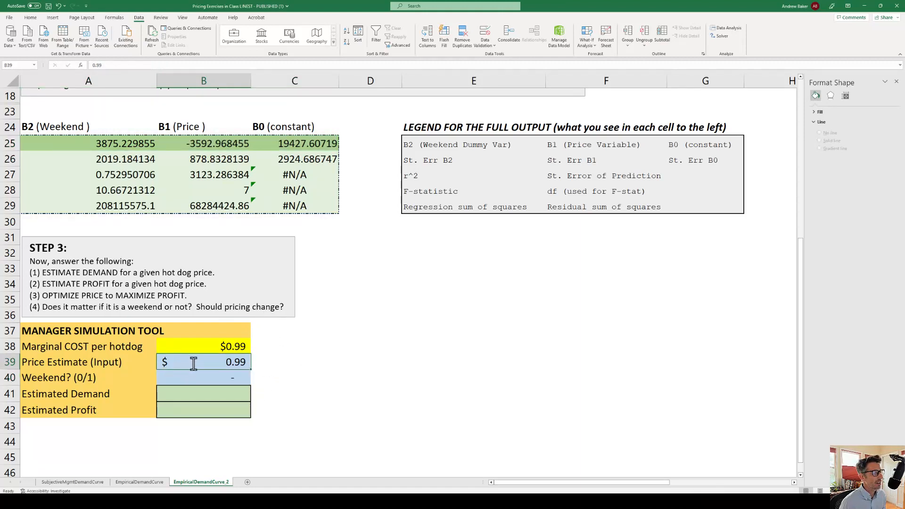
{"action": "left_click", "coordinate": [230, 379]}
{"action": "type", "text": "0"}
{"action": "key", "text": "Return"}
{"action": "left_click", "coordinate": [230, 378]}
{"action": "type", "text": "1"}
{"action": "key", "text": "Return"}
{"action": "key", "text": "Up"}
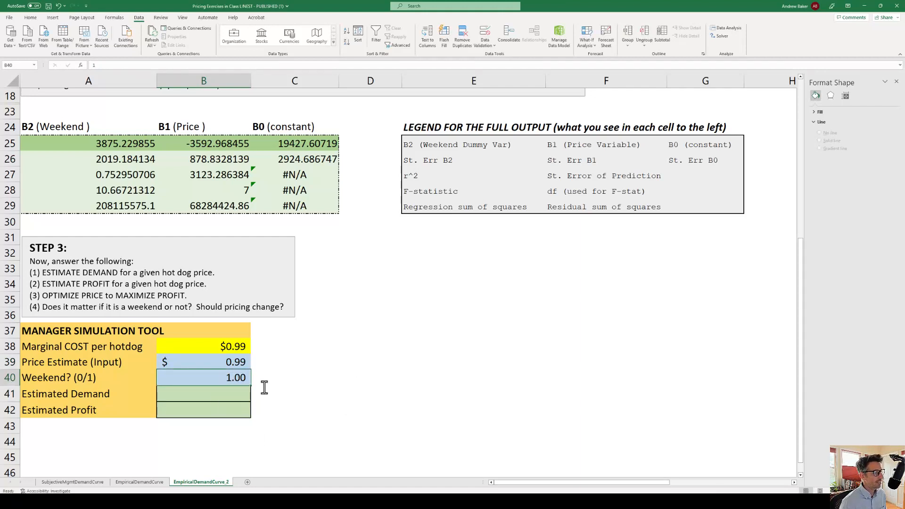
Calculate Estimated Demand in B41 with =C25+B25*B39+A25*B40, combining the constant, price and weekend coefficients with the inputs
{"action": "left_click", "coordinate": [195, 395]}
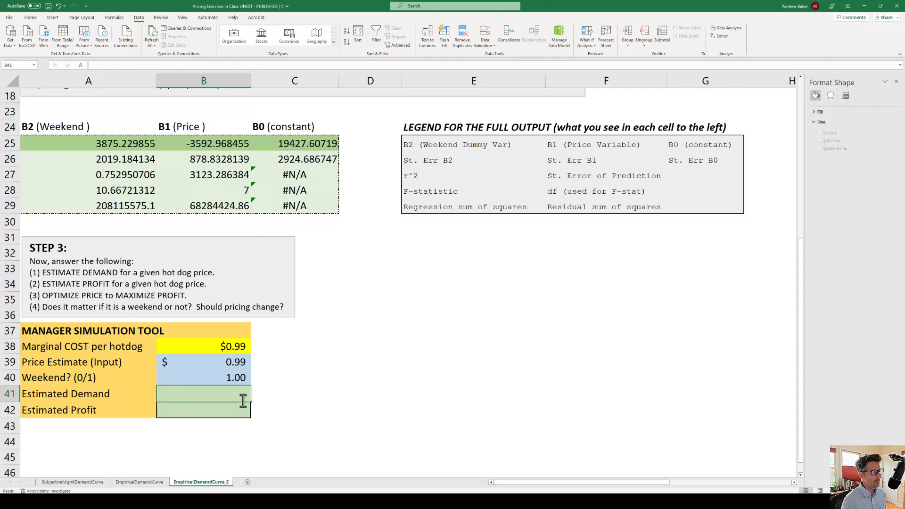
{"action": "type", "text": "="}
{"action": "left_click", "coordinate": [301, 146]}
{"action": "type", "text": "+"}
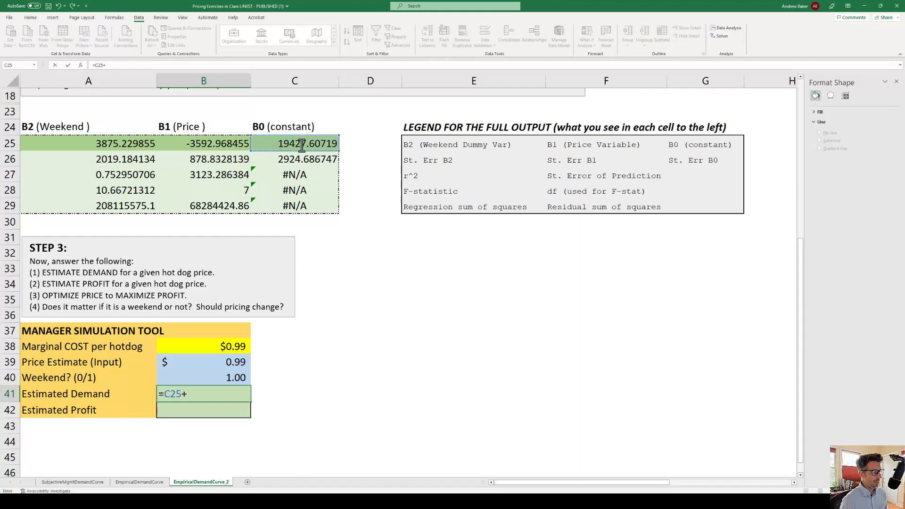
{"action": "left_click", "coordinate": [202, 146]}
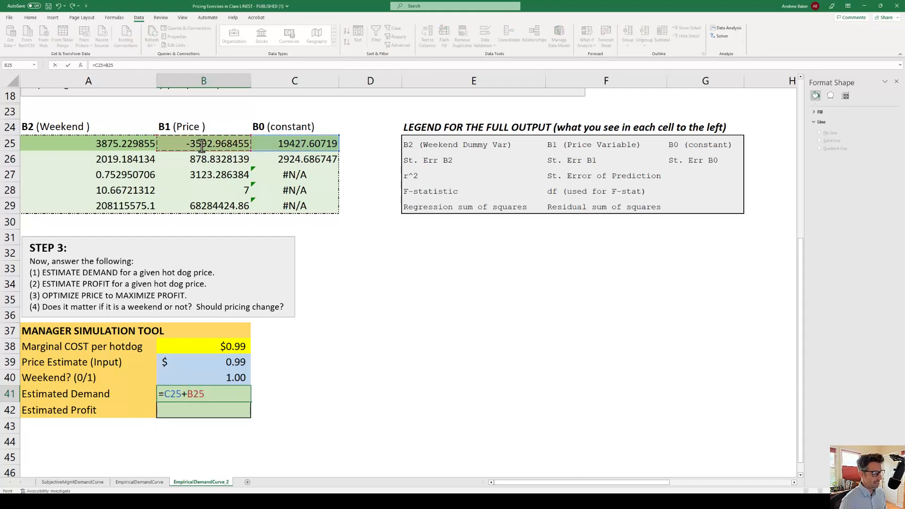
{"action": "type", "text": "*"}
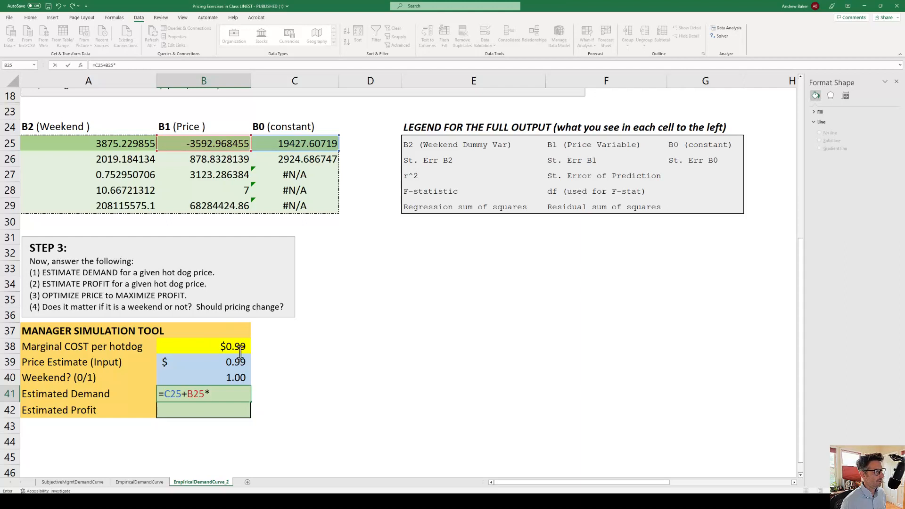
{"action": "left_click", "coordinate": [215, 362]}
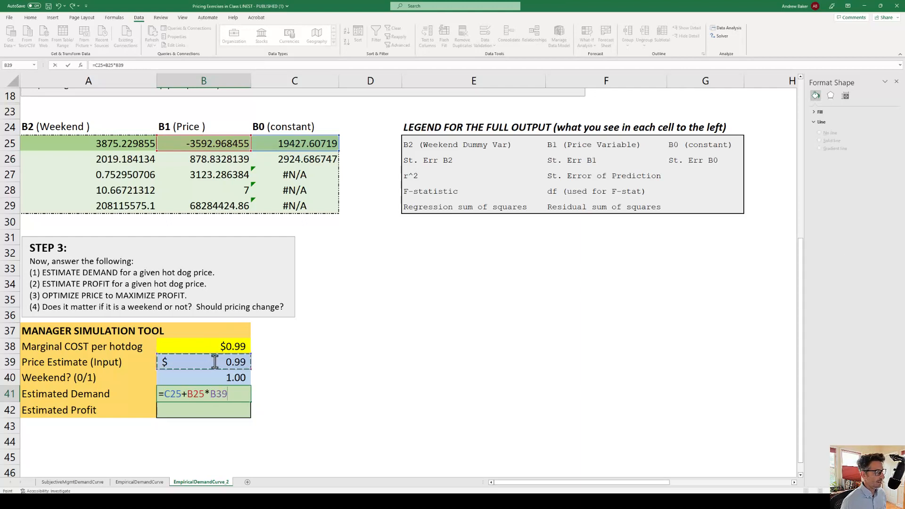
{"action": "type", "text": "+"}
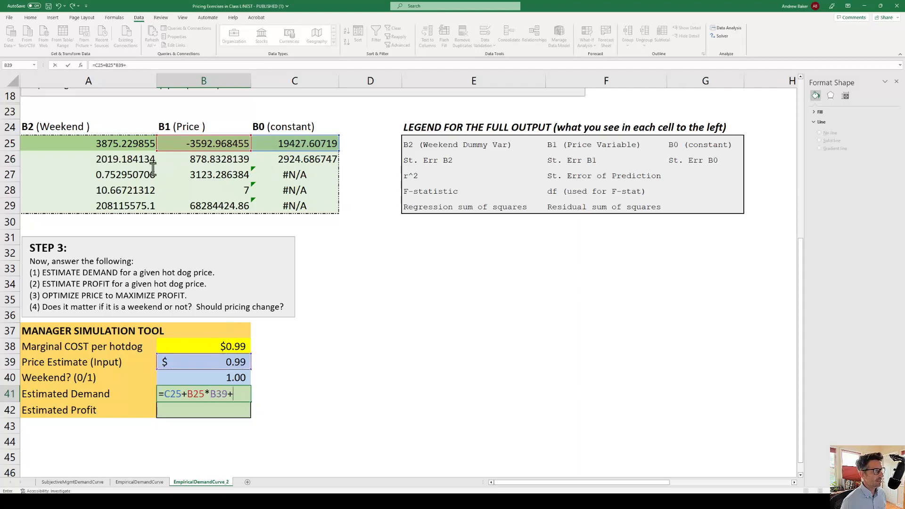
{"action": "left_click", "coordinate": [100, 145]}
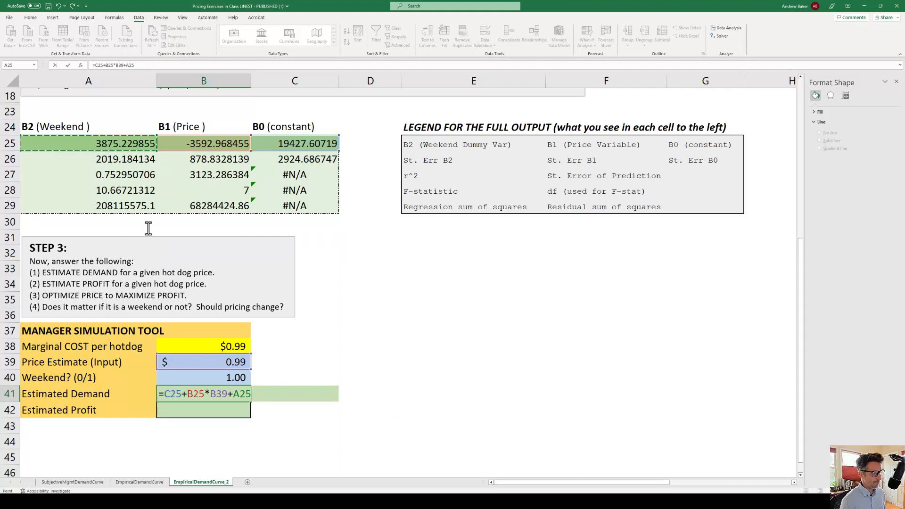
{"action": "type", "text": "*"}
{"action": "left_click", "coordinate": [229, 377]}
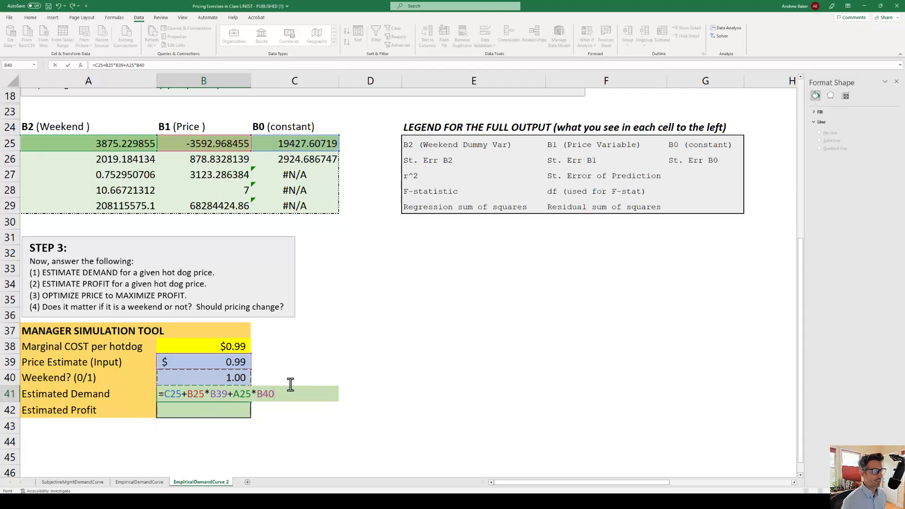
{"action": "key", "text": "ctrl+Return"}
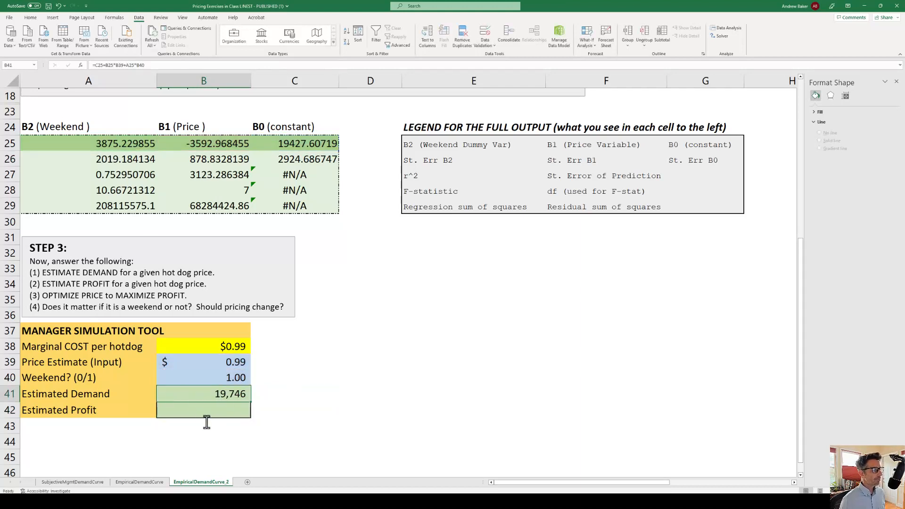
Calculate Estimated Profit in B42 as unit margin times demand with =(B39-B38)*B41
{"action": "left_click", "coordinate": [215, 411]}
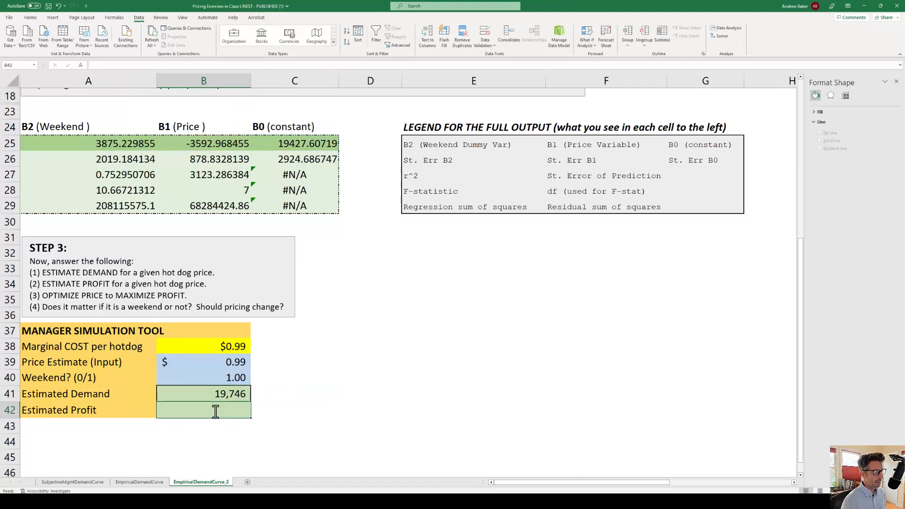
{"action": "type", "text": "="}
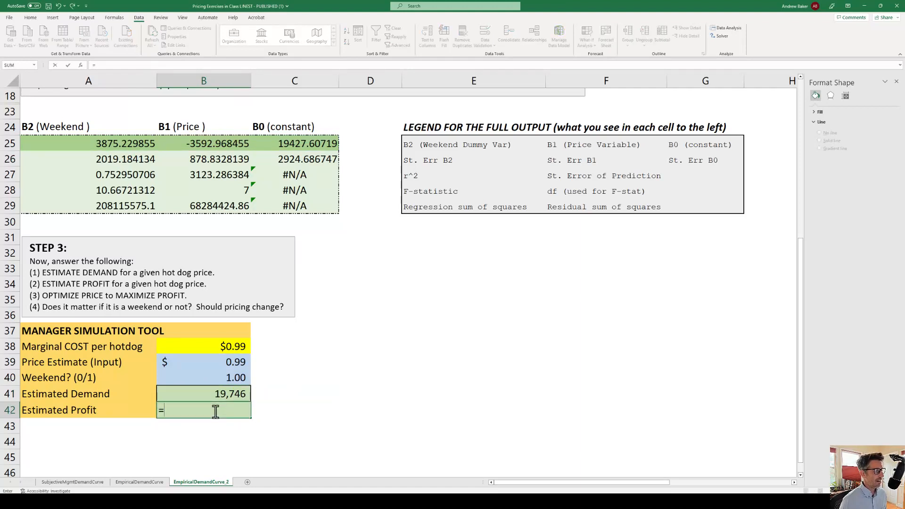
{"action": "type", "text": "("}
{"action": "left_click", "coordinate": [217, 364]}
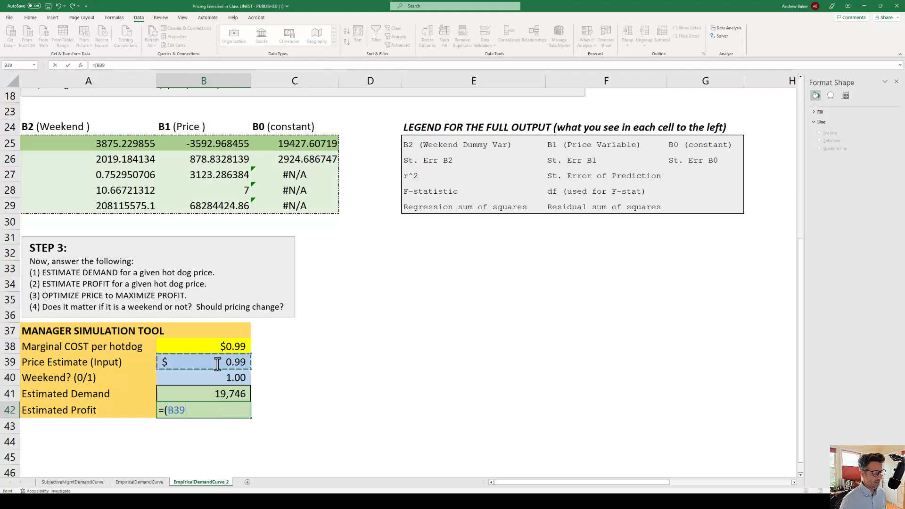
{"action": "type", "text": "-"}
{"action": "left_click", "coordinate": [207, 345]}
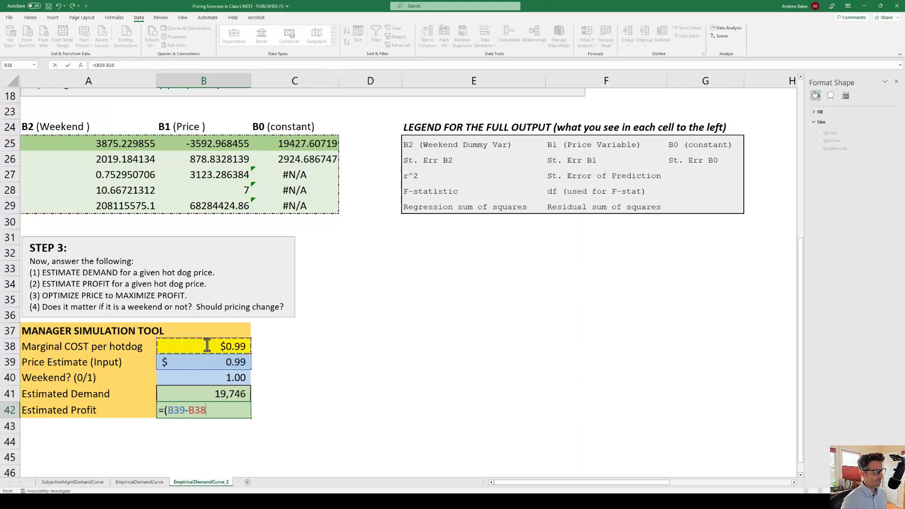
{"action": "type", "text": ")*"}
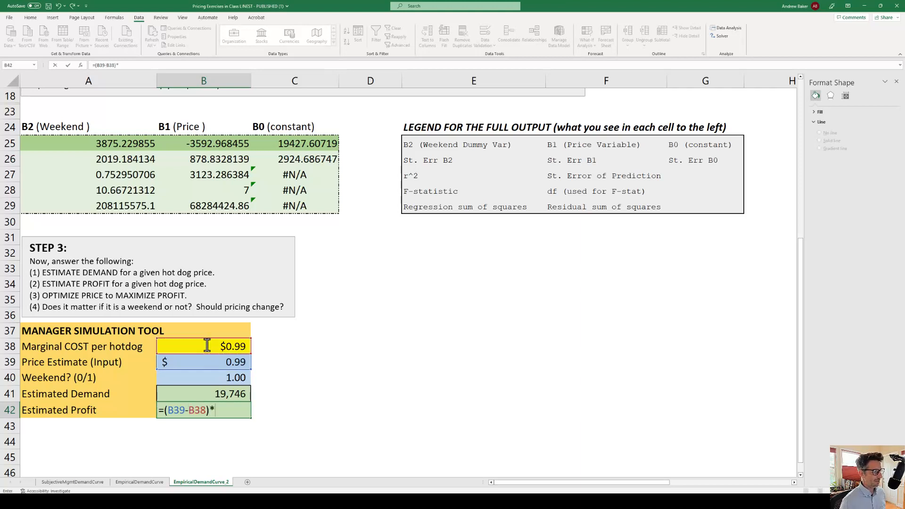
{"action": "left_click", "coordinate": [232, 396]}
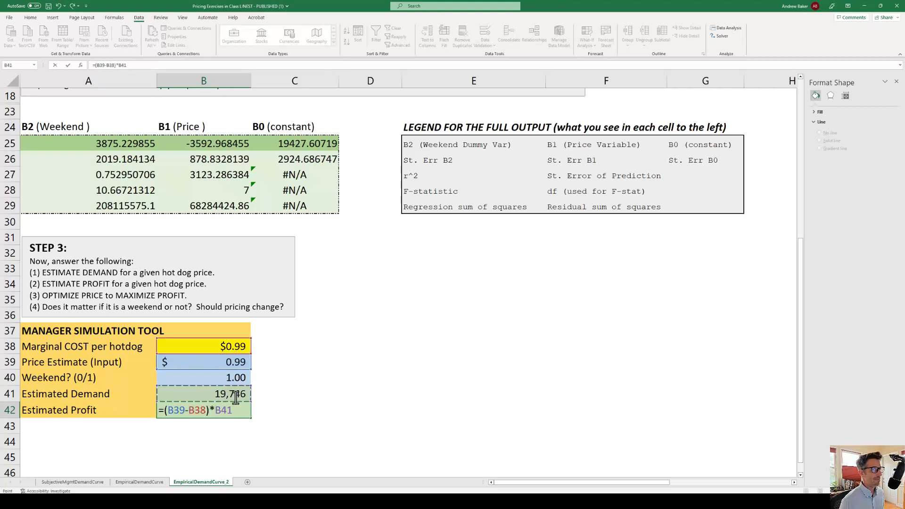
{"action": "key", "text": "ctrl+Return"}
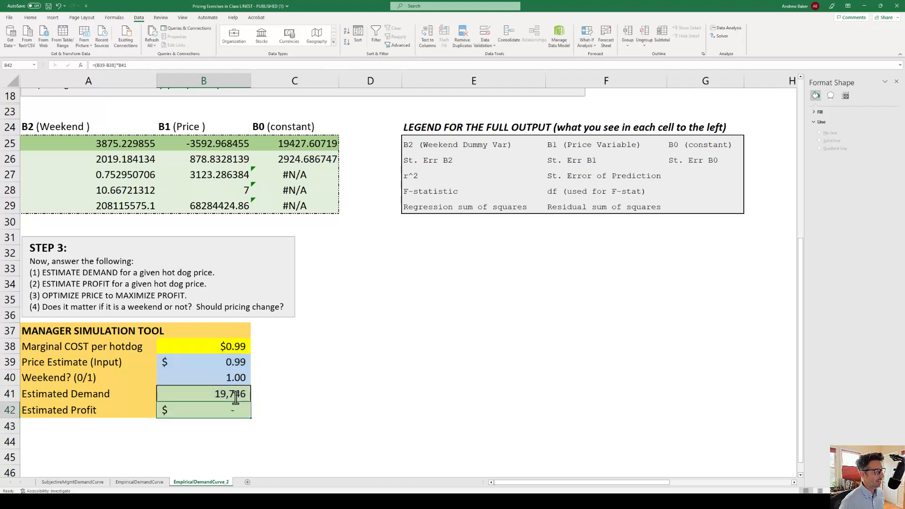
Set the Price Estimate input in B39 to 1.25
{"action": "left_click", "coordinate": [212, 362]}
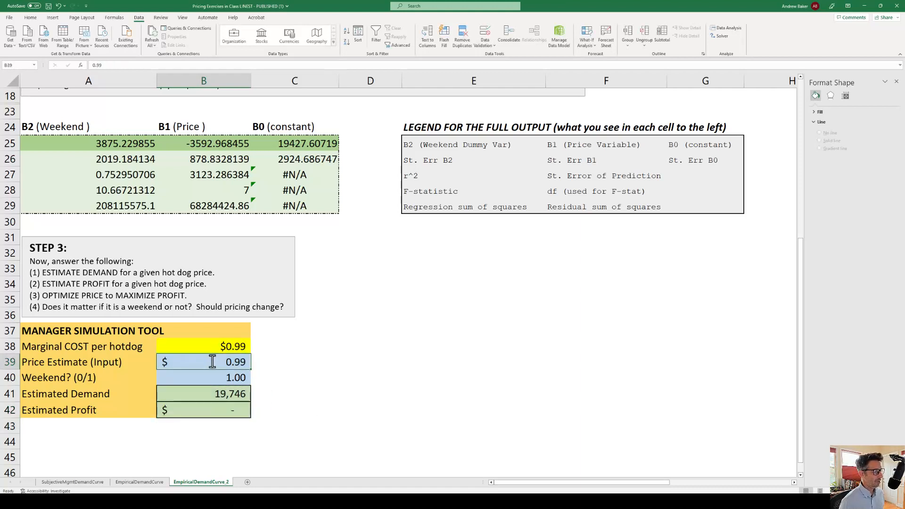
{"action": "type", "text": "1.25"}
{"action": "key", "text": "Return"}
{"action": "key", "text": "Return"}
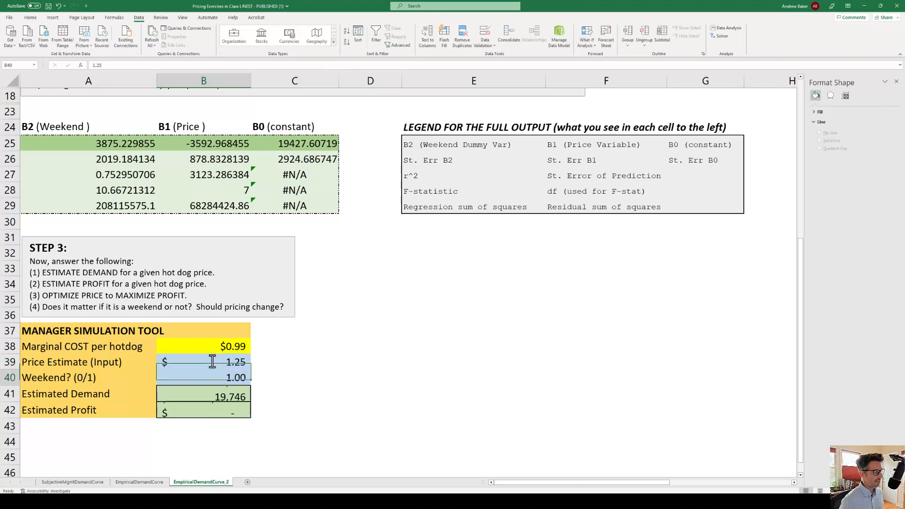
{"action": "key", "text": "Return"}
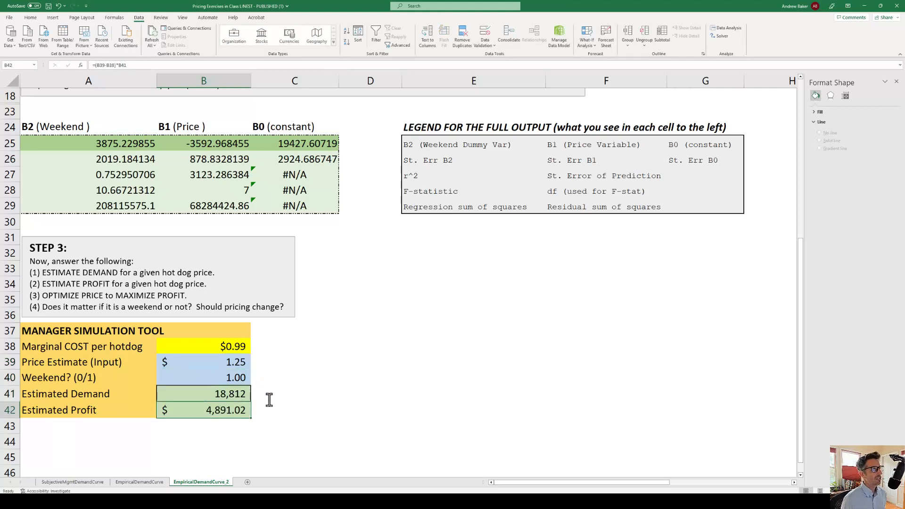
Start Solver and set its objective to the Estimated Profit cell B42, using Max
{"action": "left_click", "coordinate": [721, 36]}
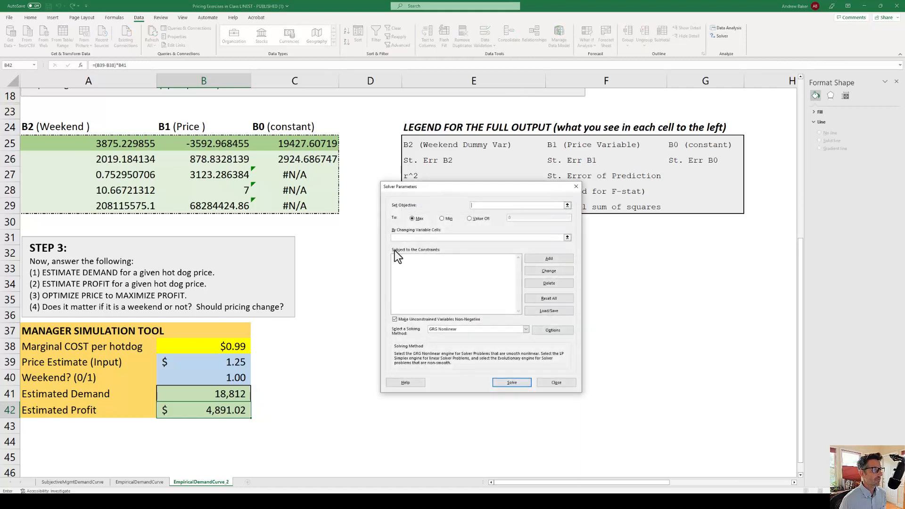
{"action": "left_click_drag", "start_coordinate": [429, 185], "coordinate": [330, 232]}
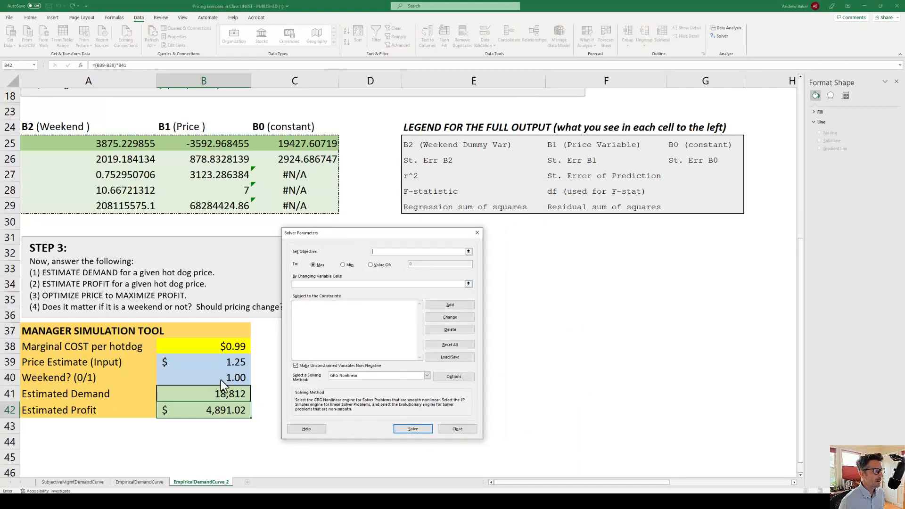
{"action": "left_click", "coordinate": [468, 252]}
{"action": "left_click", "coordinate": [208, 412]}
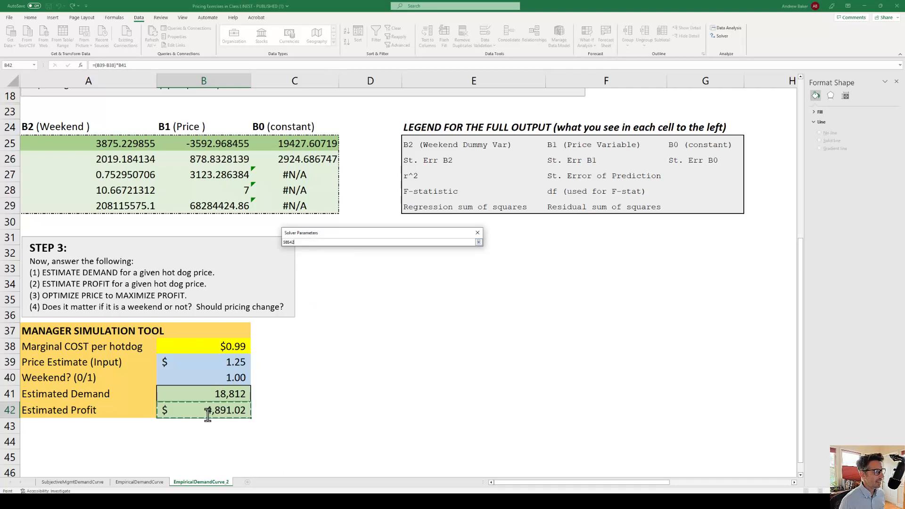
{"action": "left_click", "coordinate": [479, 242]}
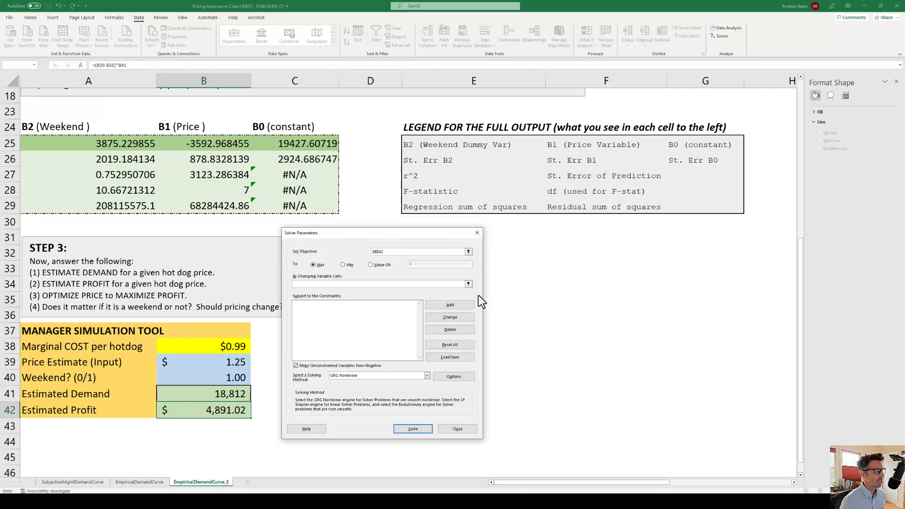
Use the price cell B39 as Solver's changing variable cell, solve, and keep the Solver solution
{"action": "left_click", "coordinate": [468, 284]}
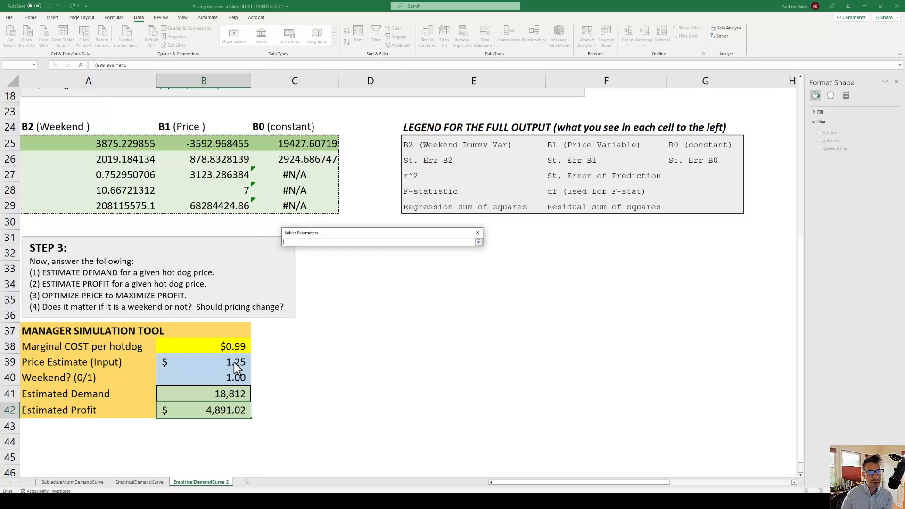
{"action": "left_click", "coordinate": [237, 368]}
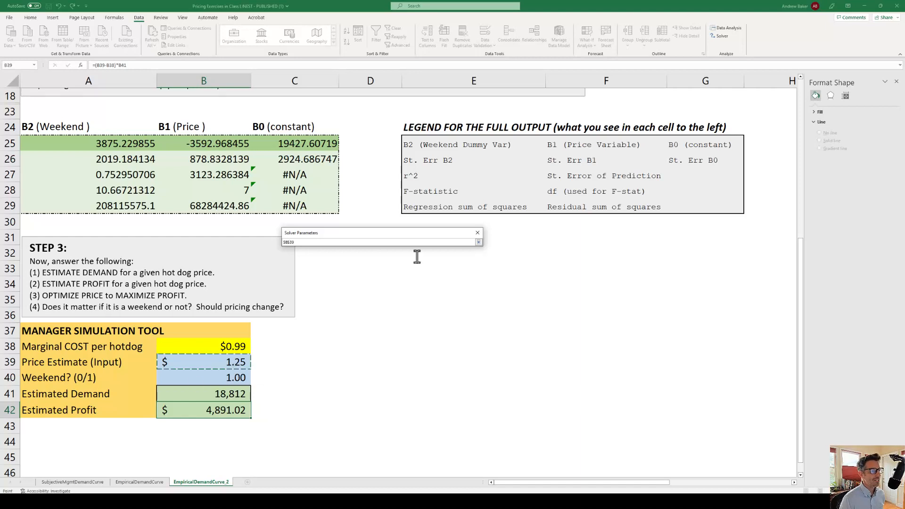
{"action": "left_click", "coordinate": [478, 242]}
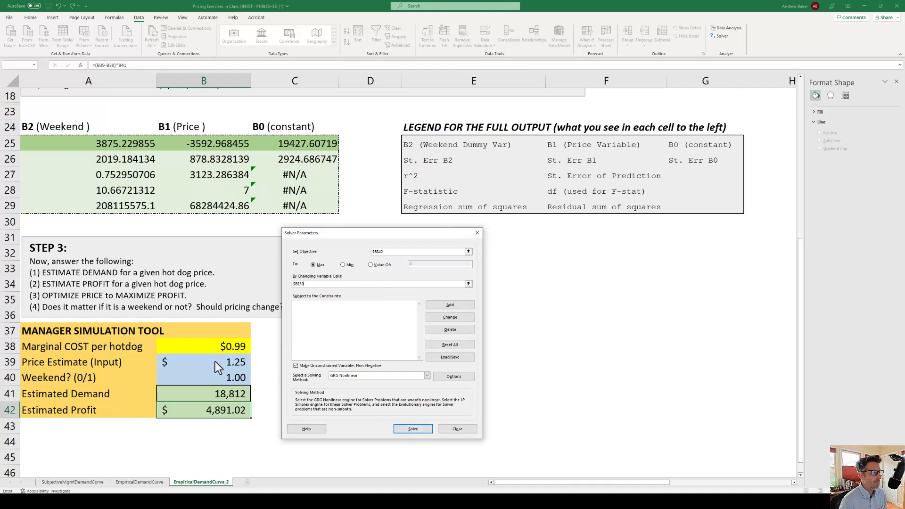
{"action": "left_click", "coordinate": [417, 429]}
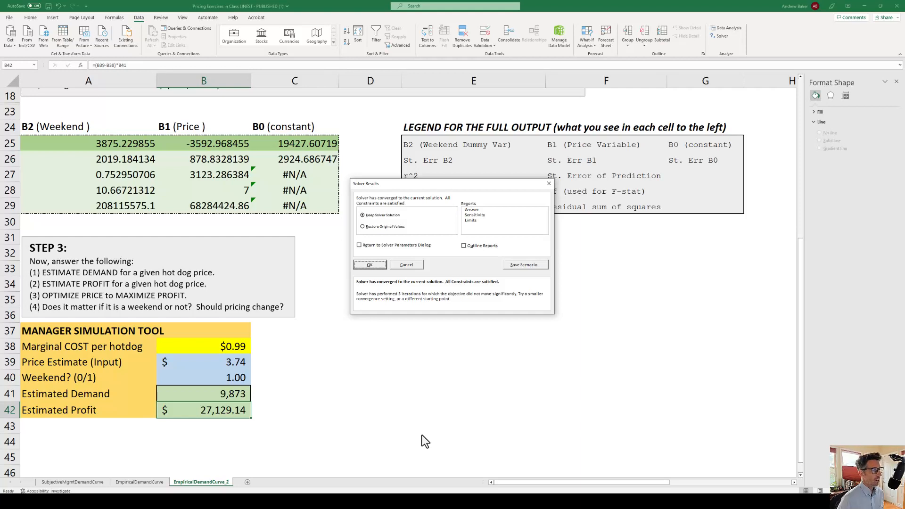
{"action": "left_click", "coordinate": [378, 266]}
Set the Weekend? (0/1) input in B40 to 0 for the non-weekend case
{"action": "left_click", "coordinate": [212, 377]}
{"action": "type", "text": "0"}
{"action": "key", "text": "ctrl+Return"}
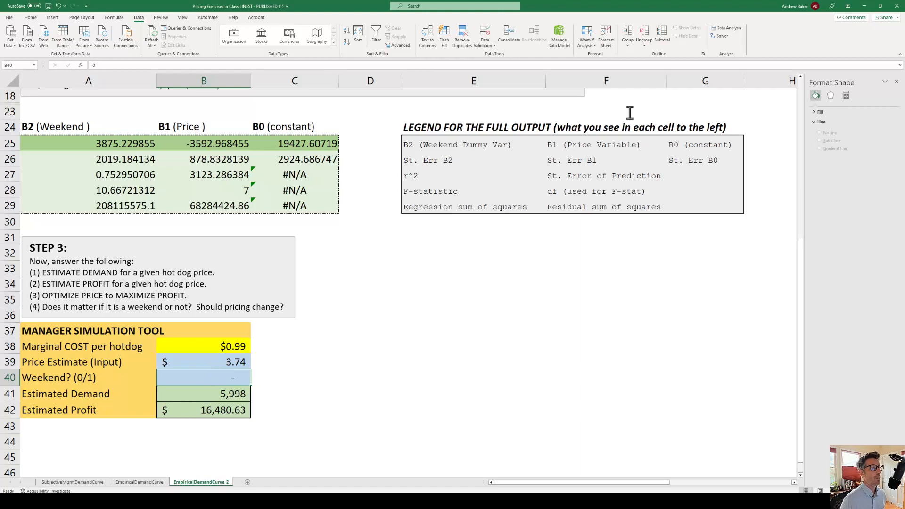
Rerun Solver for the non-weekend case, maximizing profit in B42 by changing the price in B39
{"action": "left_click", "coordinate": [721, 37]}
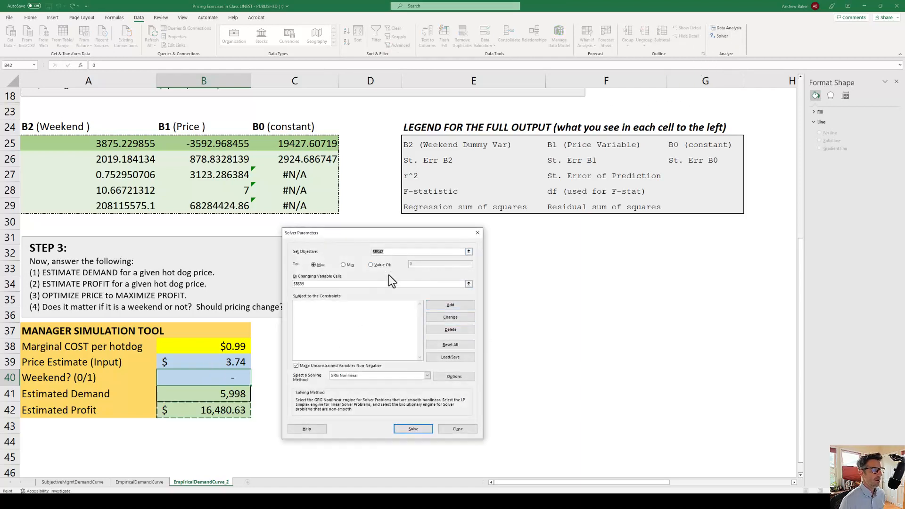
{"action": "left_click", "coordinate": [412, 429]}
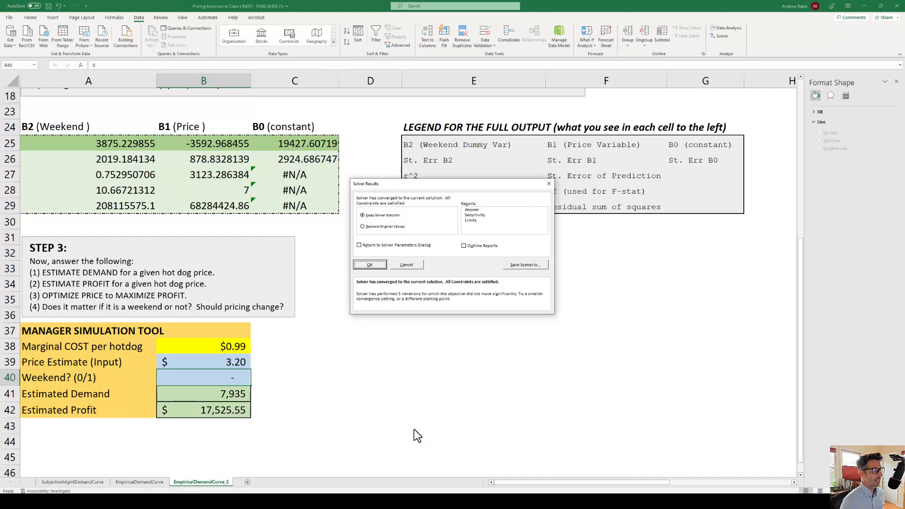